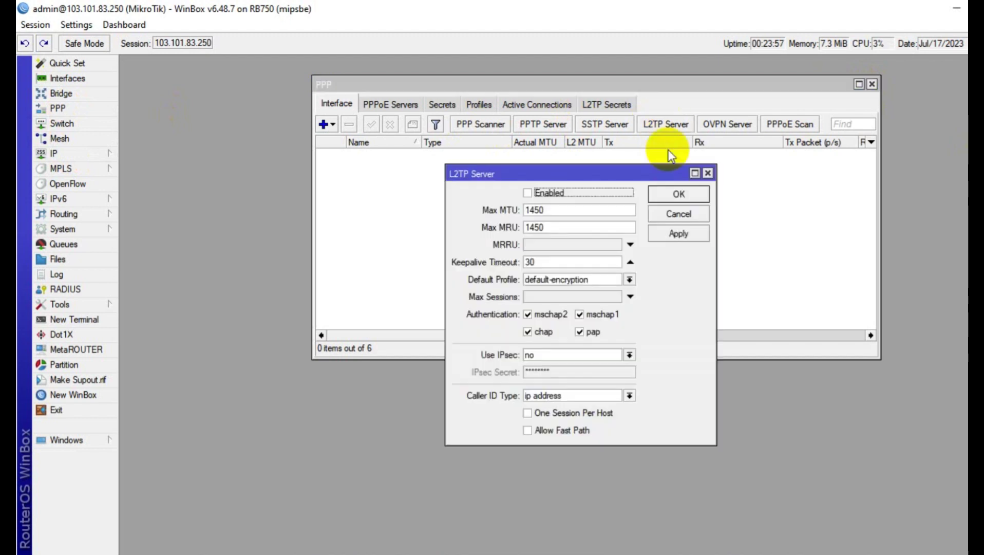
# Enable the L2TP server with Use IPsec set to yes, enter the IPsec secret, and disable pap
pyautogui.click(538, 195)
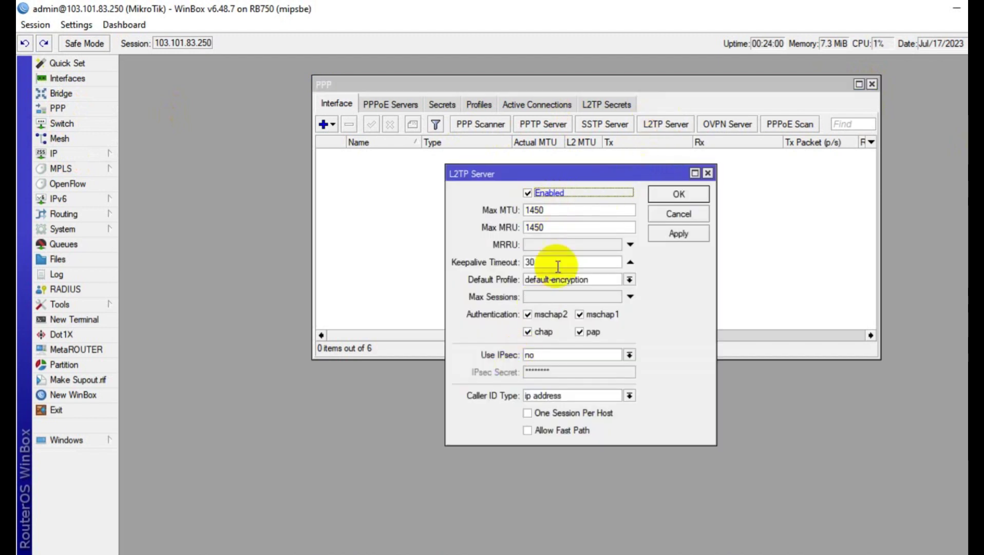
pyautogui.click(530, 360)
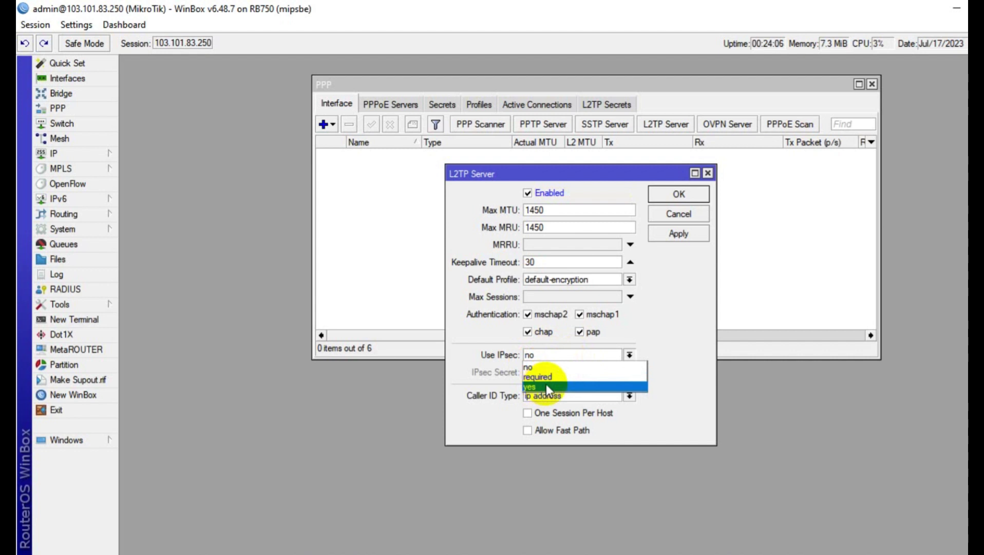
pyautogui.click(551, 385)
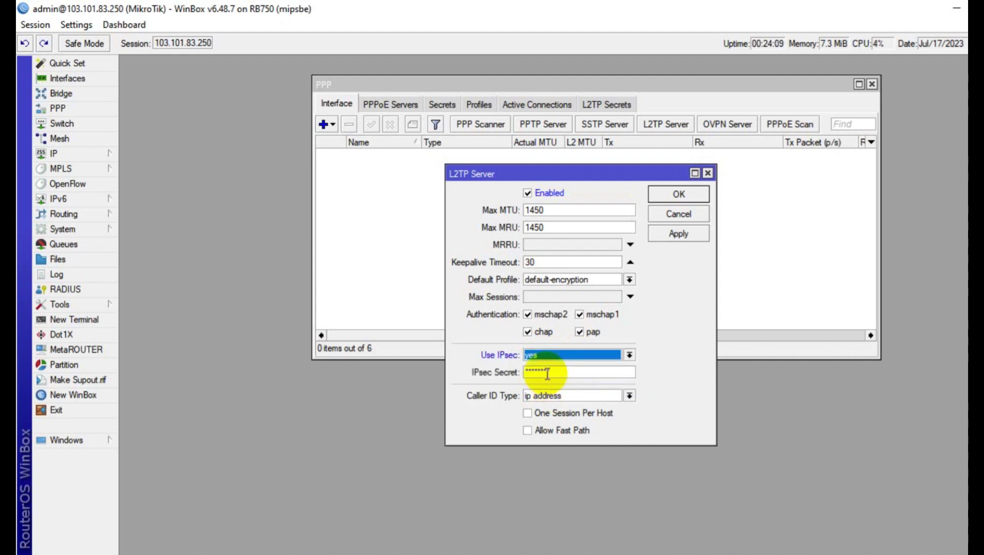
pyautogui.doubleClick(548, 373)
pyautogui.write('12345678')
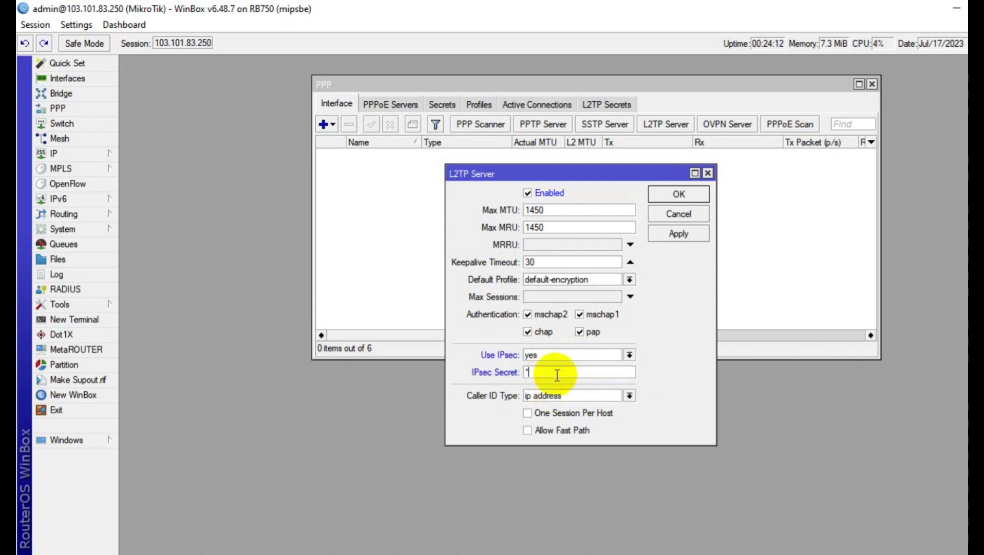
pyautogui.click(591, 332)
pyautogui.click(673, 237)
pyautogui.click(679, 199)
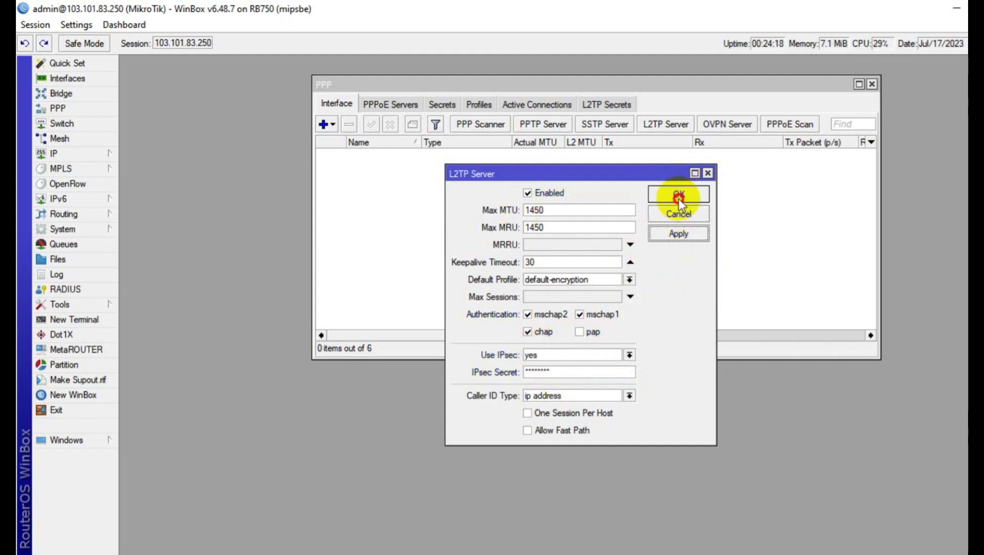
# Glance at the default-encryption profile, then start a new PPP profile named HelpTech-Profile
pyautogui.click(477, 105)
pyautogui.doubleClick(366, 164)
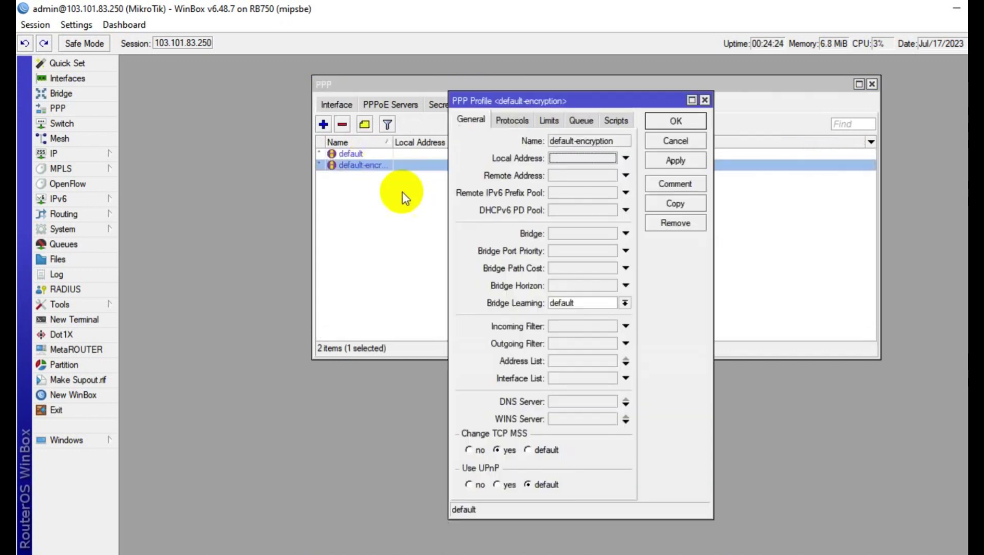
pyautogui.click(676, 140)
pyautogui.click(323, 124)
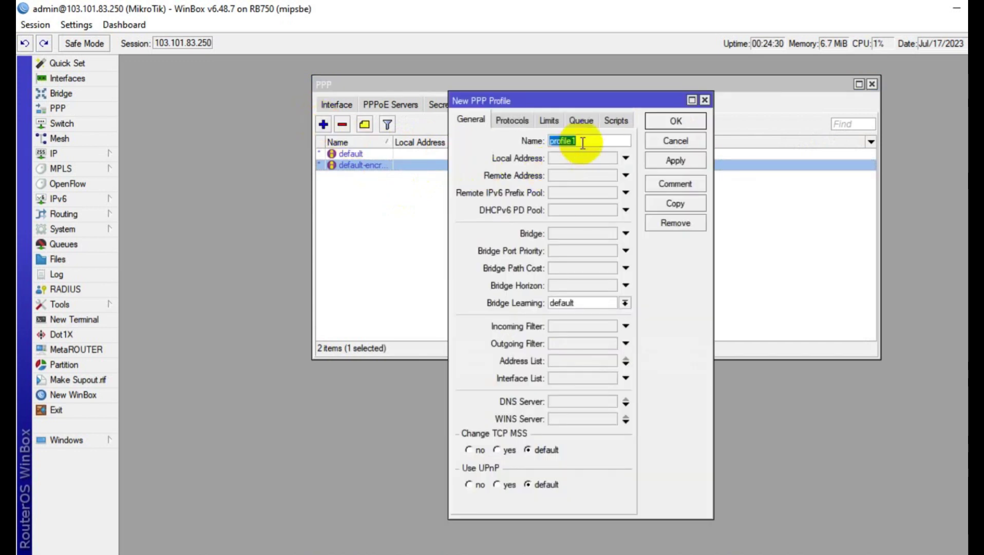
pyautogui.write('HelpTech-Profile')
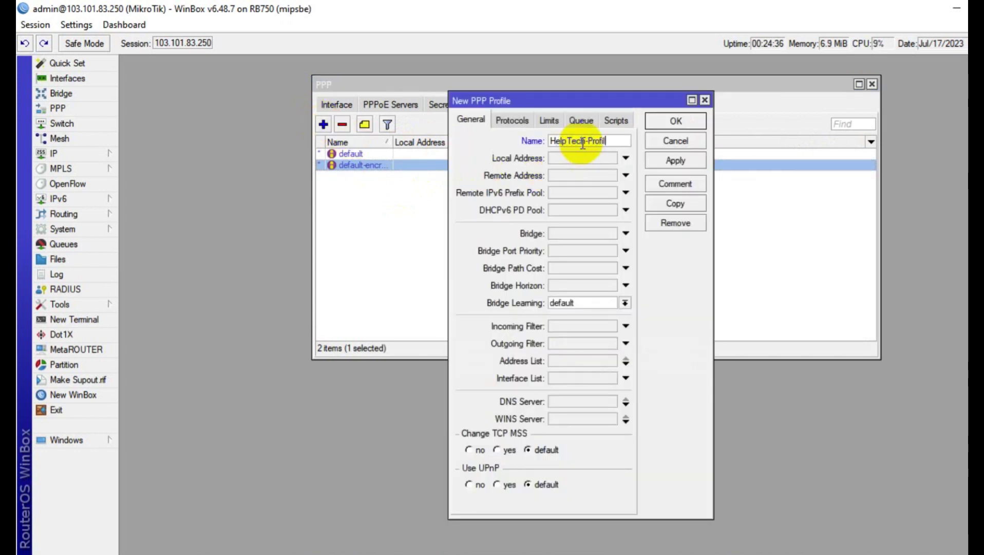
# Keep bridge learning and IPv6 at default and set Use Encryption to yes
pyautogui.click(569, 307)
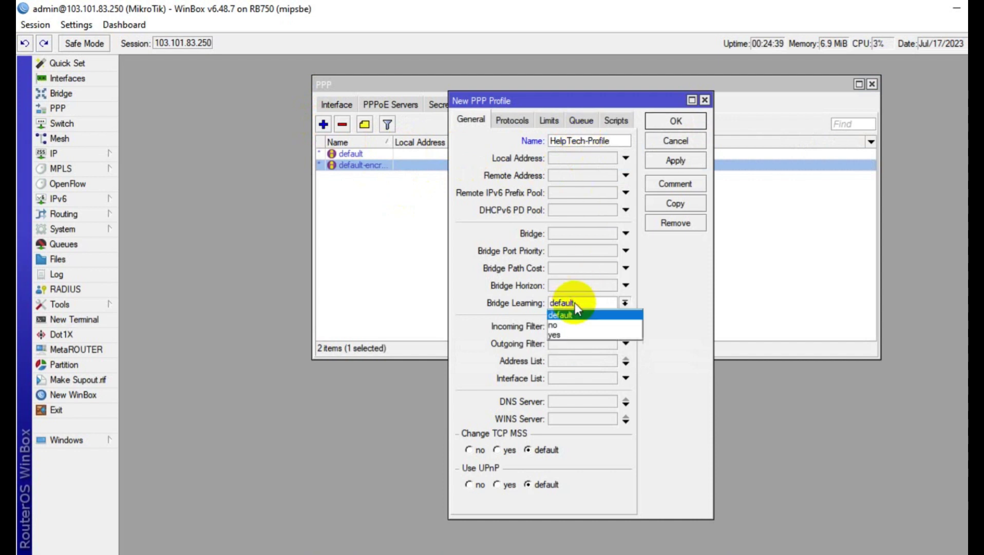
pyautogui.click(575, 310)
pyautogui.click(512, 120)
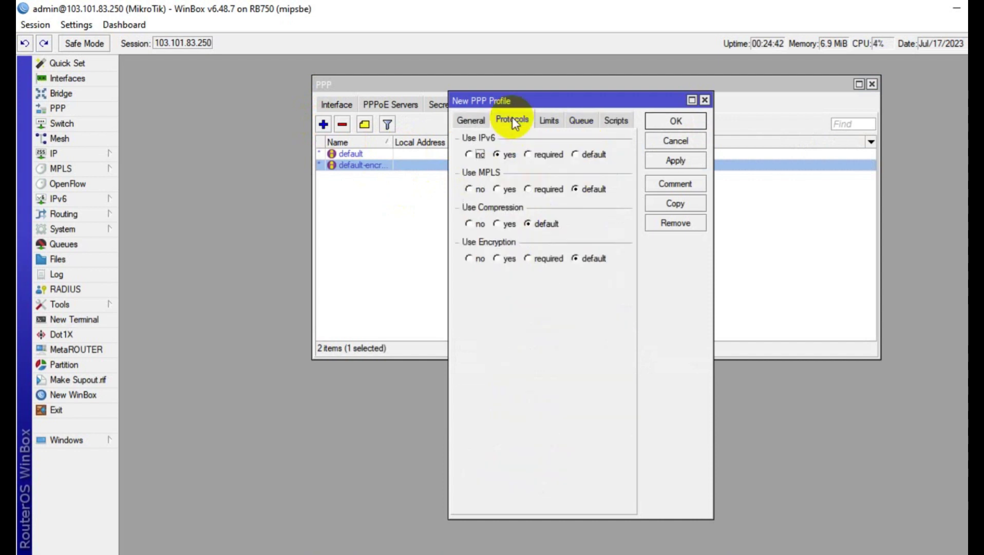
pyautogui.click(504, 260)
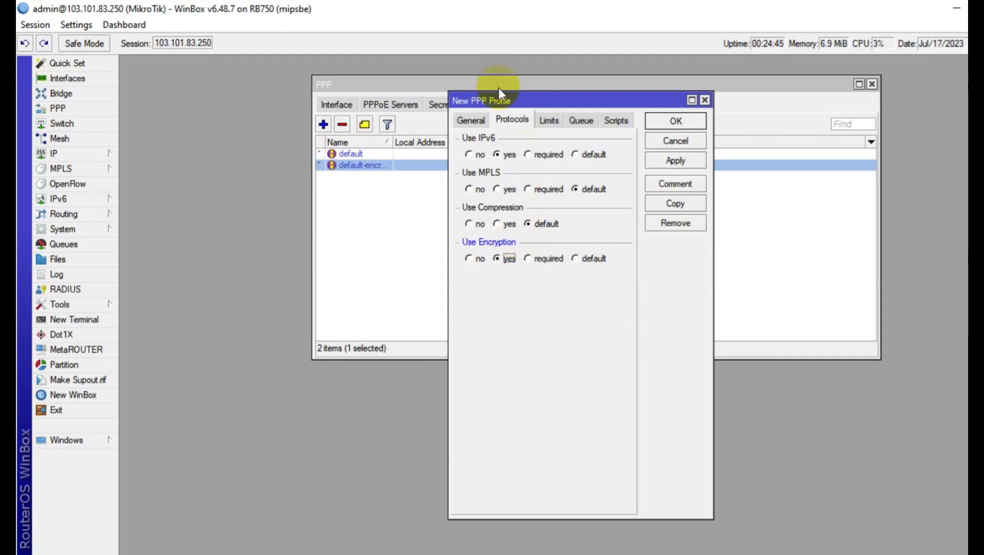
pyautogui.click(585, 157)
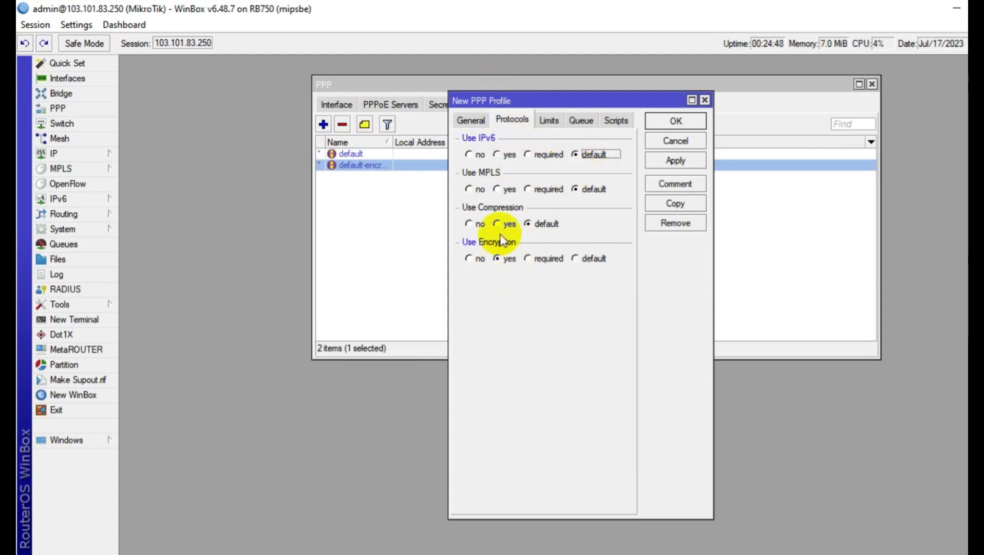
# Set DNS servers 8.8.8.8 and 8.8.4.4 and save HelpTech-Profile
pyautogui.click(469, 119)
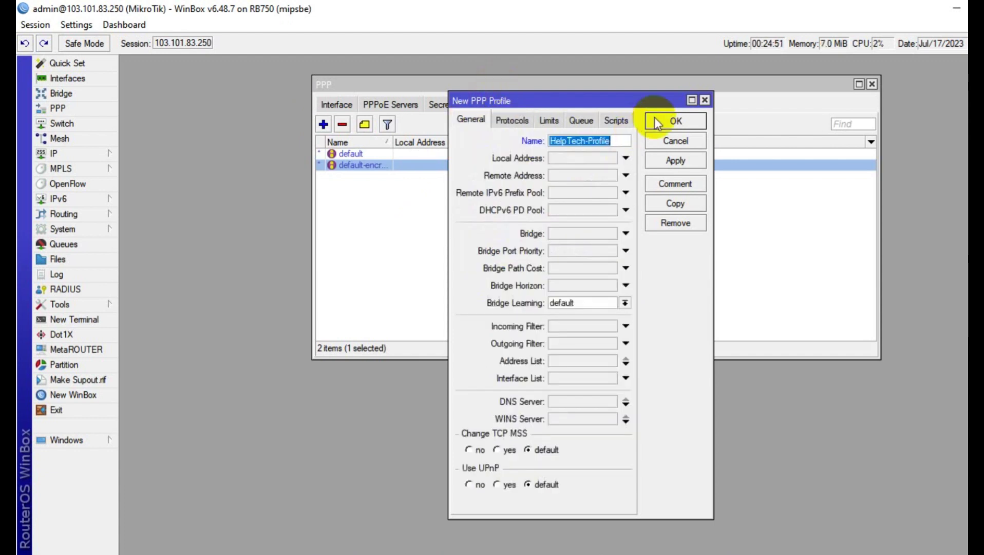
pyautogui.click(562, 403)
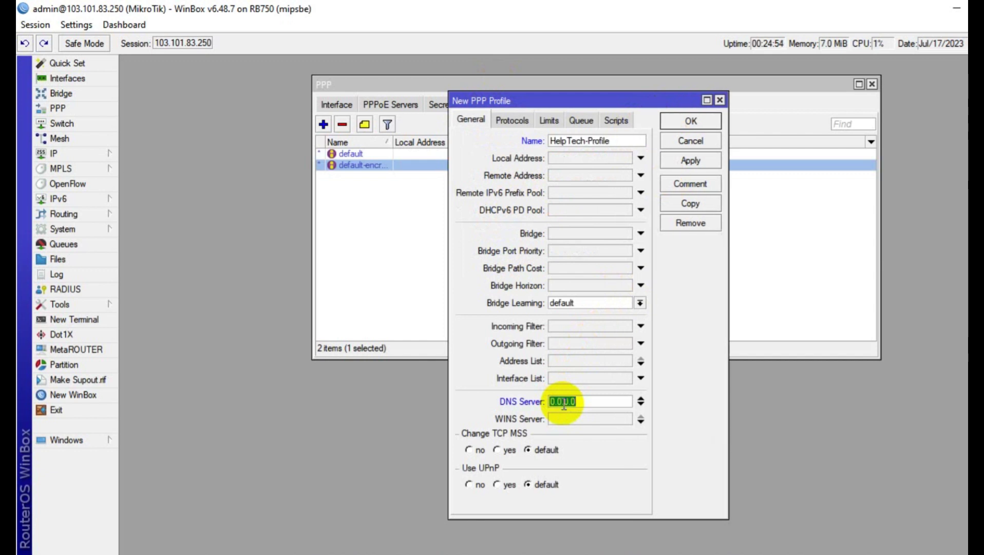
pyautogui.write('8.8.8.8')
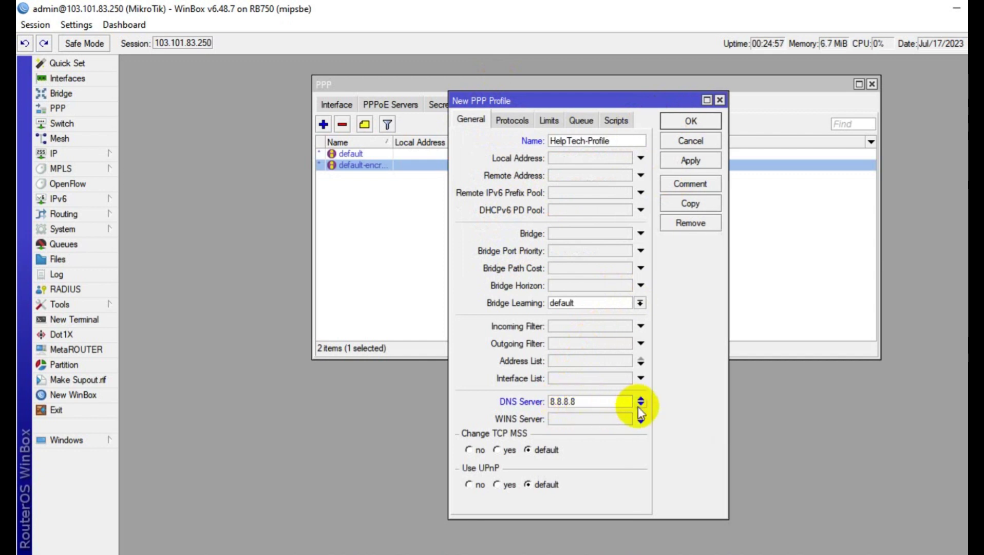
pyautogui.click(641, 405)
pyautogui.write('4.4')
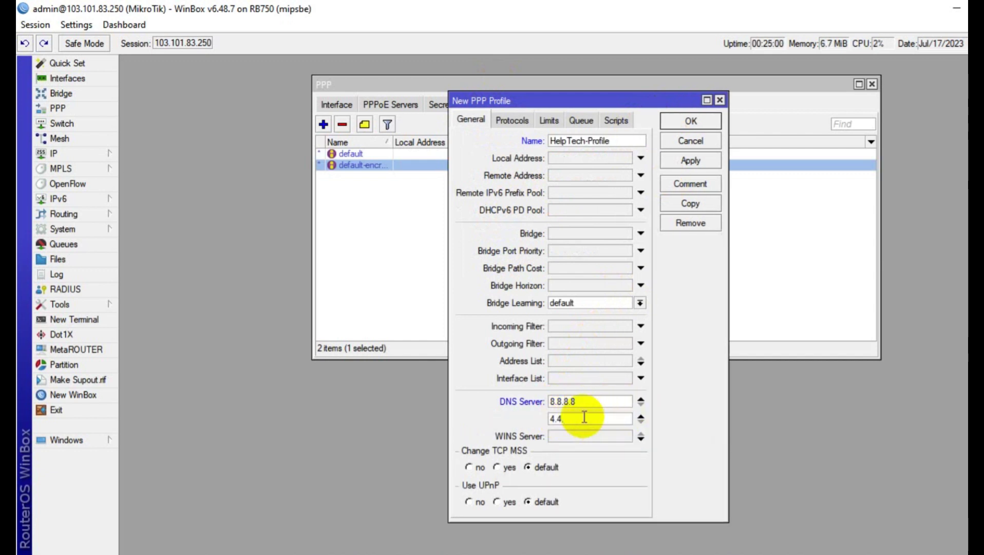
pyautogui.write('8.8')
pyautogui.press('BackSpace')
pyautogui.write('4.4')
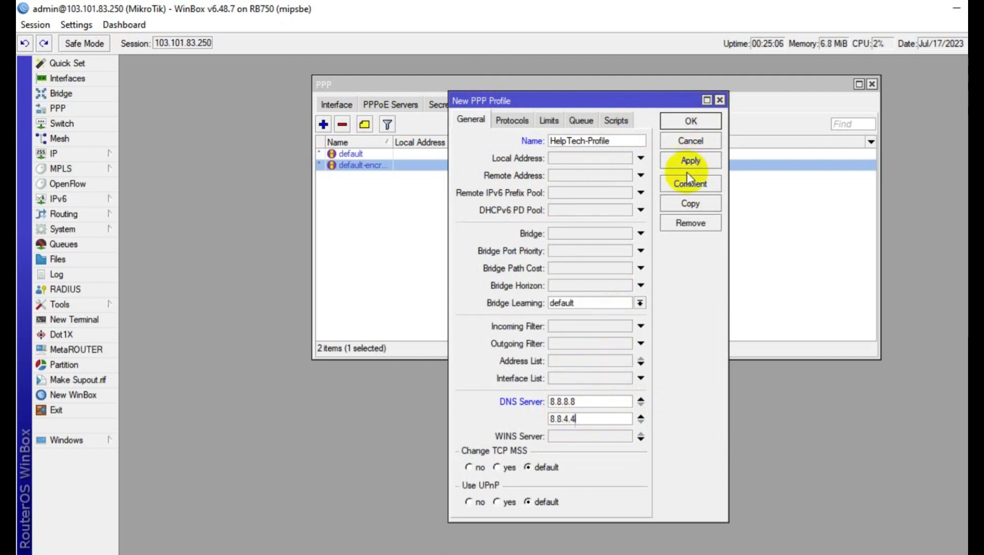
pyautogui.click(688, 163)
pyautogui.click(691, 124)
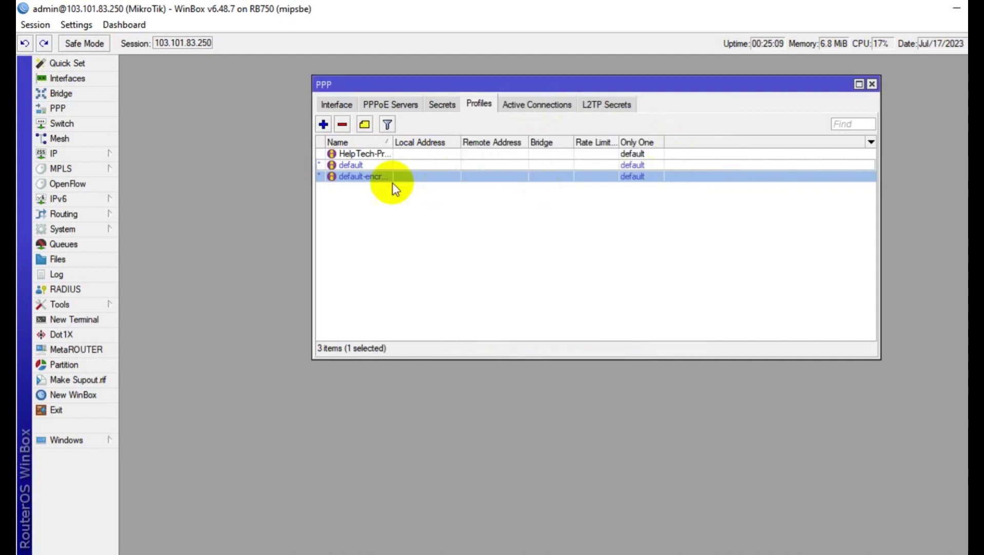
# Create an IP pool named VPN with addresses 10.10.10.0/24
pyautogui.doubleClick(389, 141)
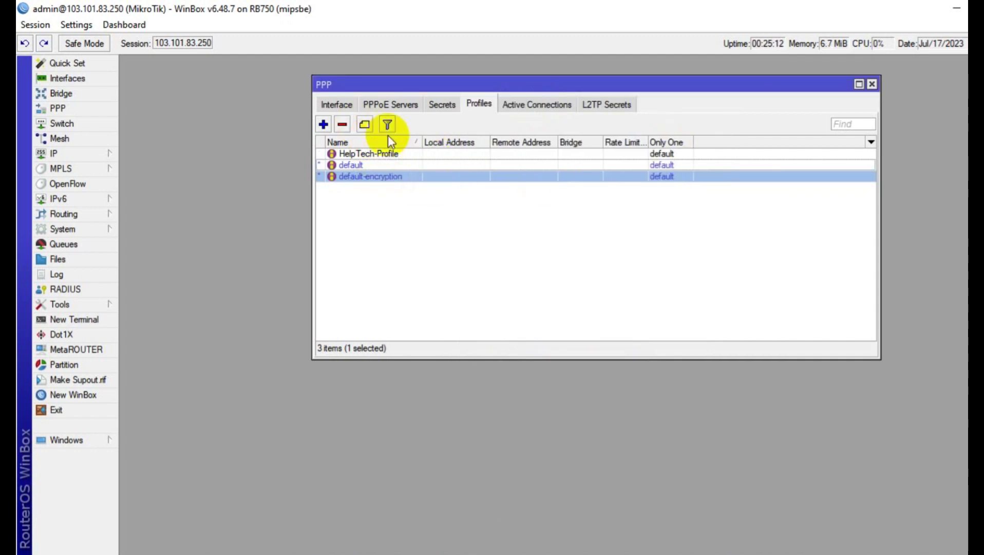
pyautogui.click(78, 154)
pyautogui.click(135, 366)
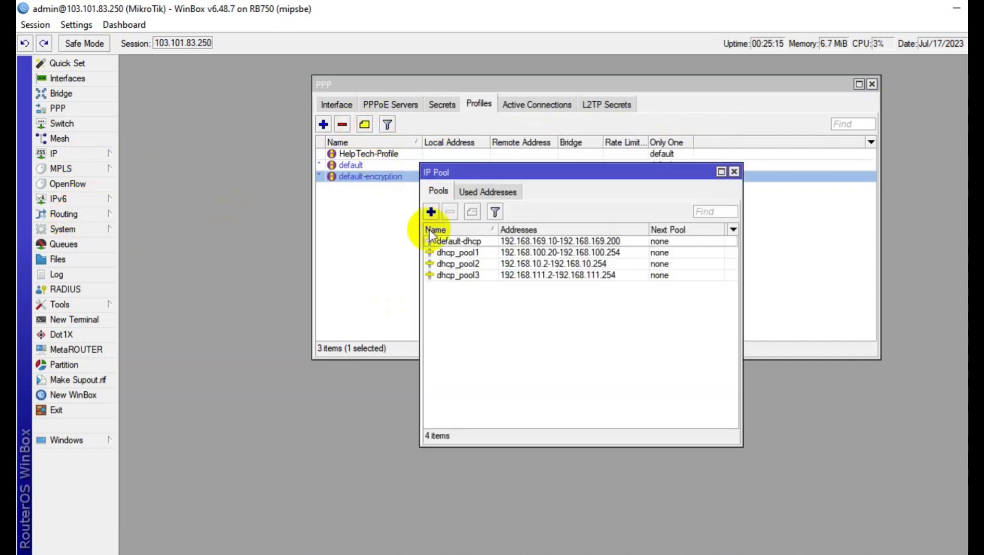
pyautogui.moveTo(485, 170); pyautogui.dragTo(482, 234)
pyautogui.click(420, 280)
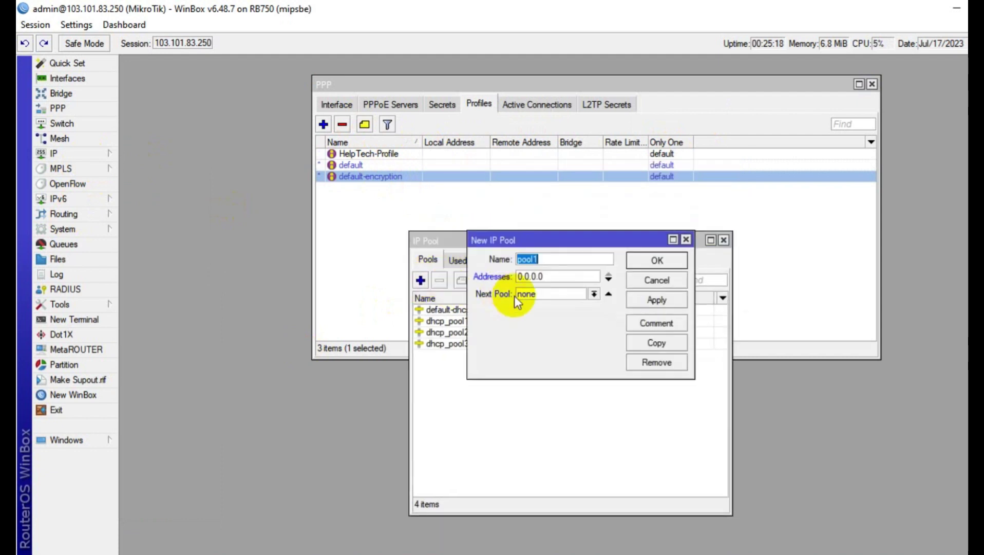
pyautogui.write('VPL')
pyautogui.press('BackSpace')
pyautogui.write('N')
pyautogui.press('Tab')
pyautogui.write('10.10')
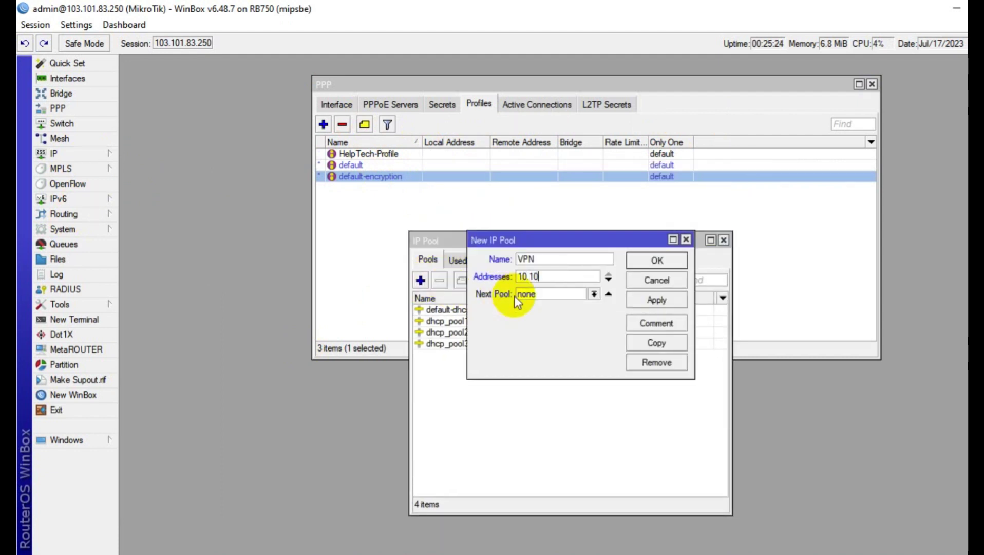
pyautogui.write('.10.0/24')
pyautogui.click(661, 300)
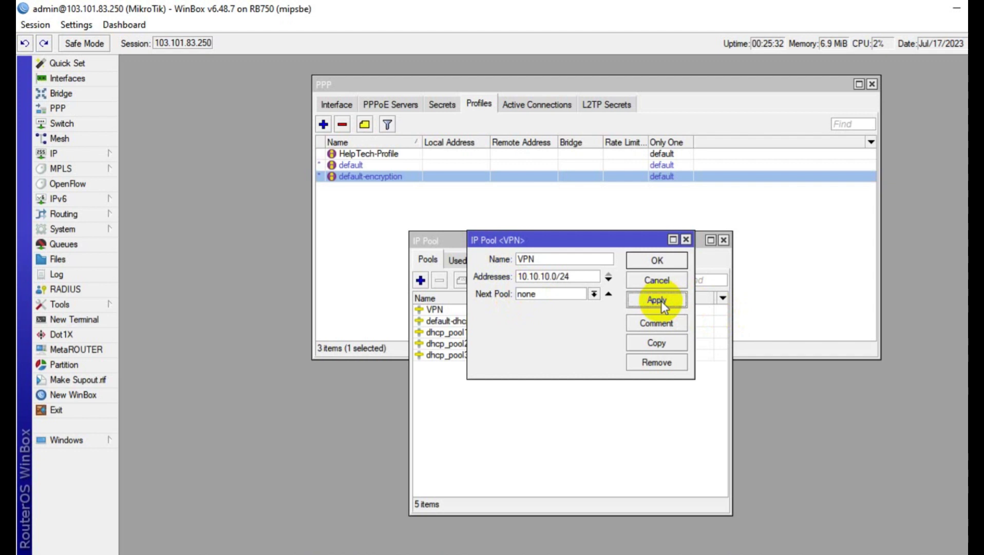
pyautogui.click(656, 261)
# Change the VPN pool's range to 10.10.10.1-10.10.10.100, then reopen HelpTech-Profile
pyautogui.click(550, 312)
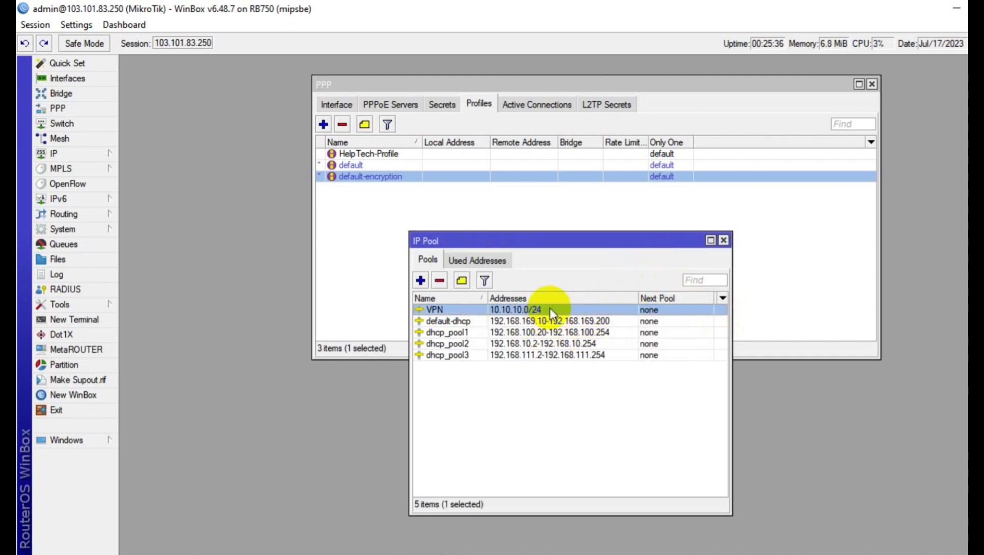
pyautogui.doubleClick(550, 308)
pyautogui.doubleClick(549, 276)
pyautogui.hotkey('ctrl', 'c')
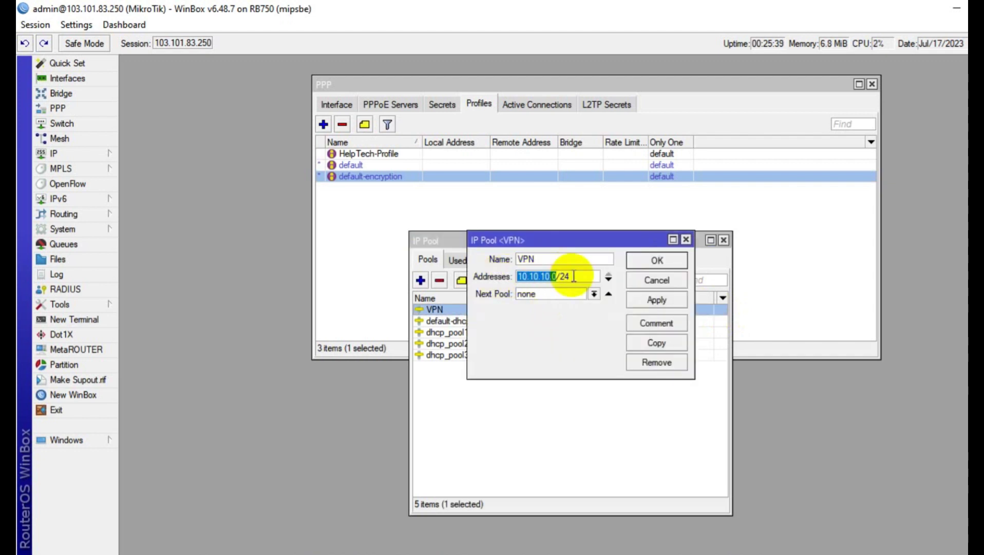
pyautogui.click(574, 276)
pyautogui.press('BackSpace')
pyautogui.press('BackSpace')
pyautogui.press('BackSpace')
pyautogui.press('BackSpace')
pyautogui.write('1')
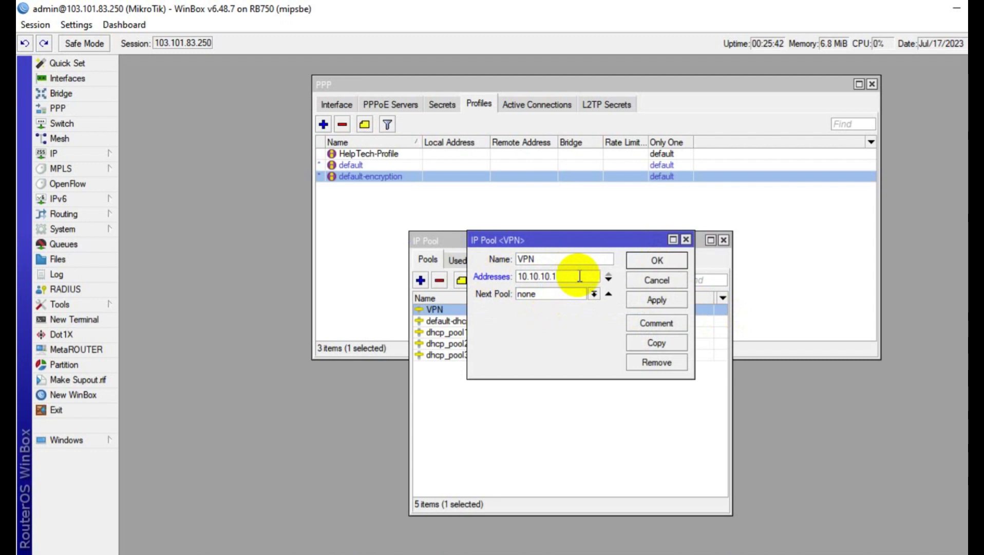
pyautogui.write('-')
pyautogui.hotkey('ctrl', 'v')
pyautogui.press('BackSpace')
pyautogui.write('100')
pyautogui.click(639, 260)
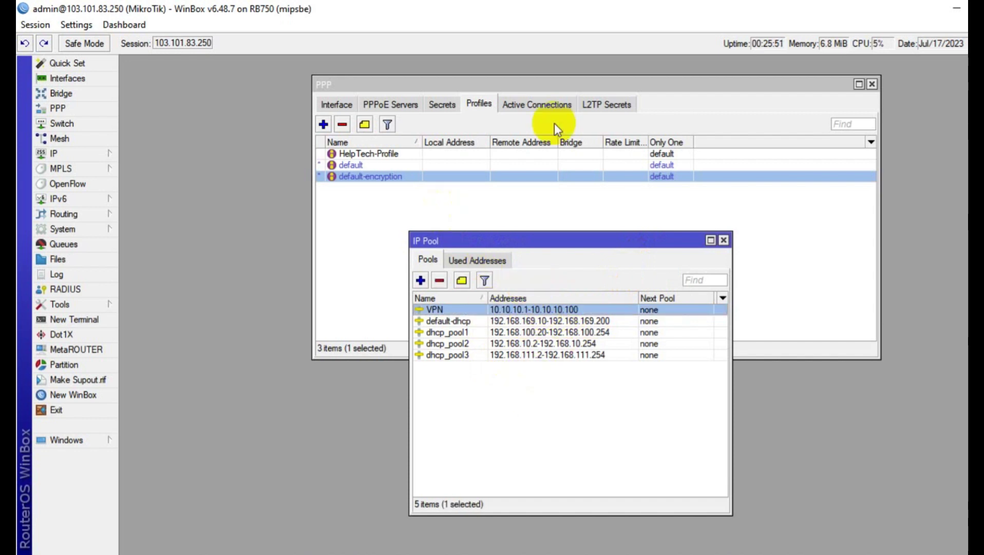
pyautogui.doubleClick(368, 153)
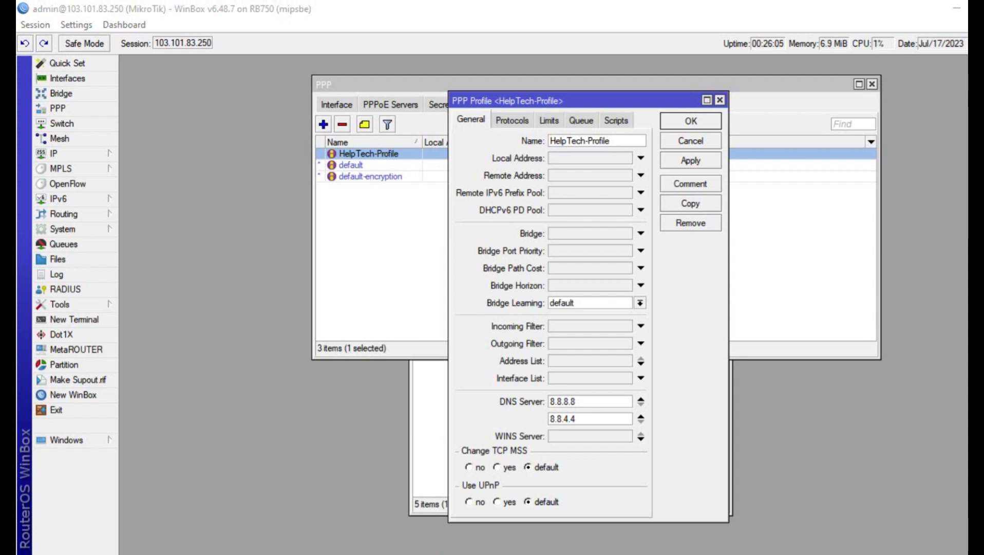
# Set HelpTech-Profile's local address to the VPN pool and save it
pyautogui.click(640, 158)
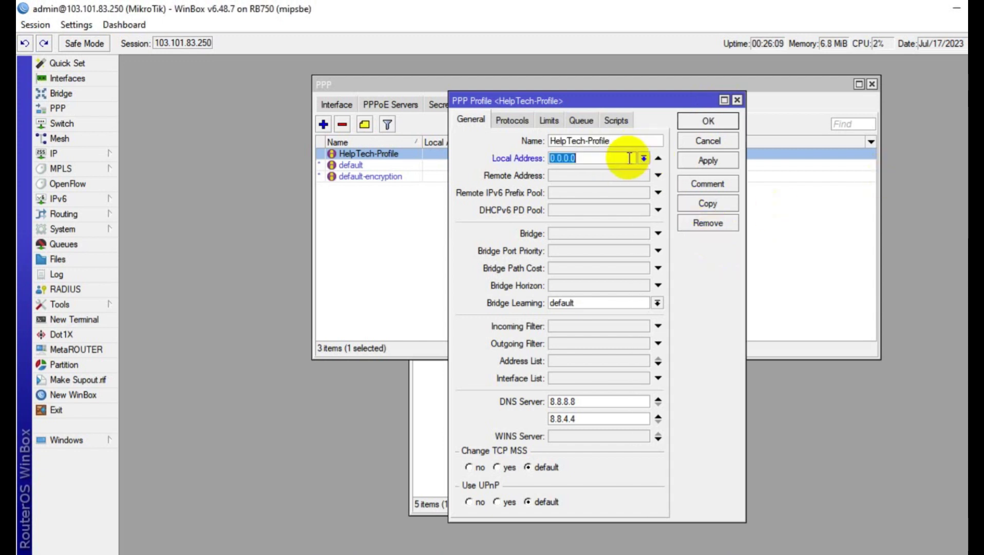
pyautogui.click(643, 158)
pyautogui.click(567, 169)
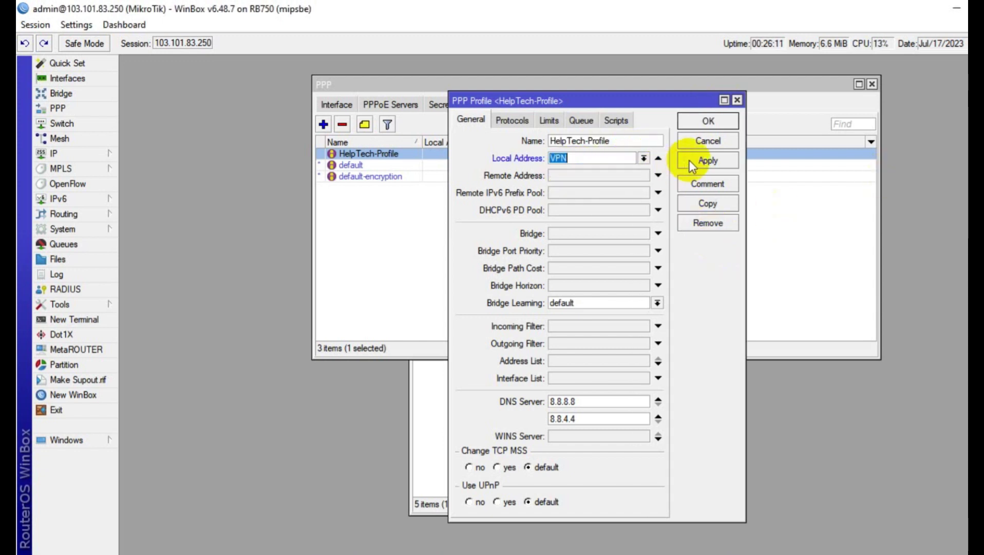
pyautogui.click(690, 160)
pyautogui.click(708, 123)
# Make HelpTech-Profile the L2TP server's default profile
pyautogui.click(352, 106)
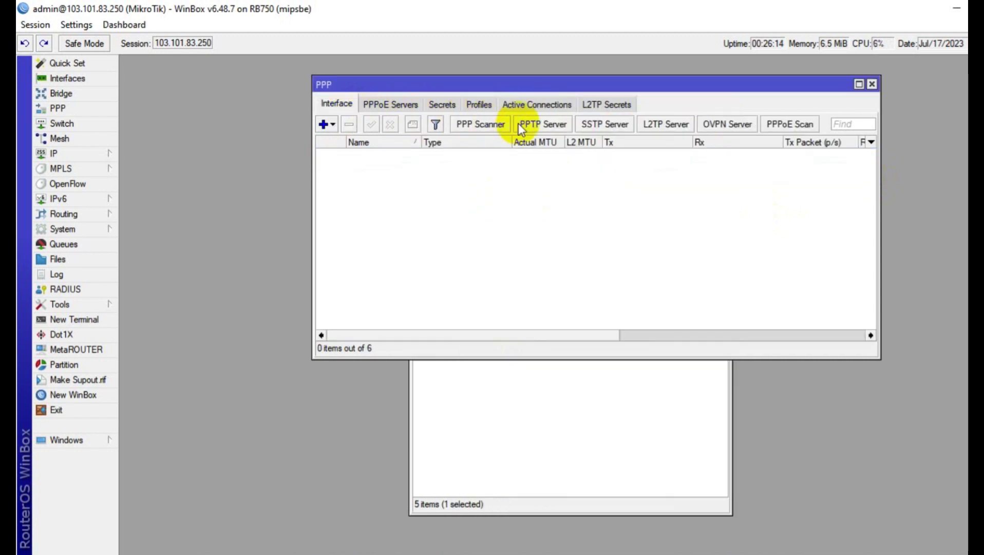
pyautogui.click(664, 124)
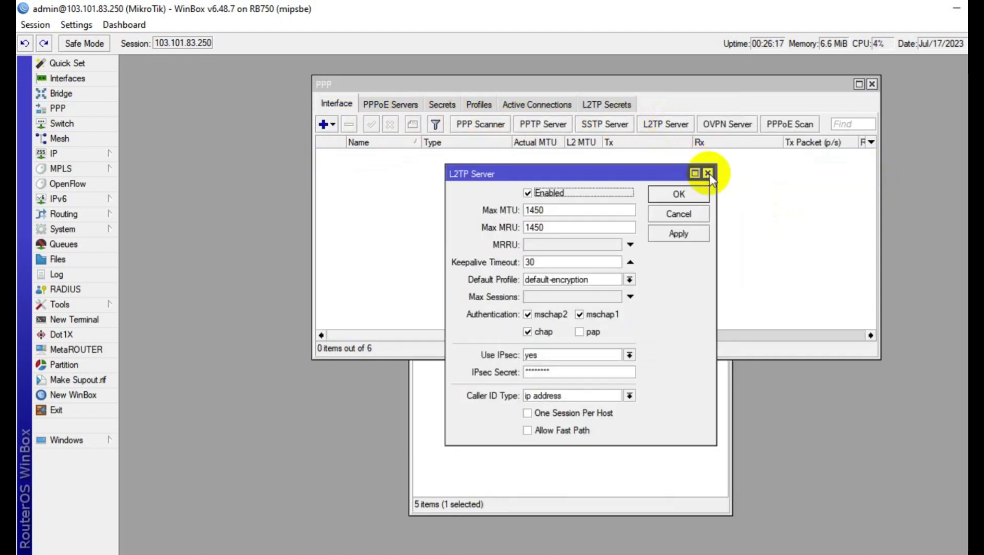
pyautogui.click(709, 173)
pyautogui.click(675, 129)
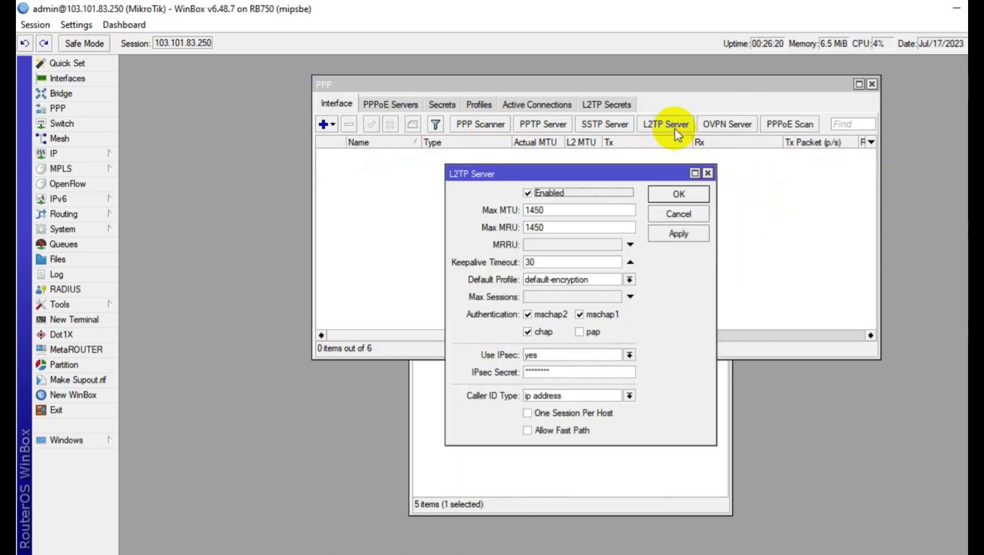
pyautogui.click(629, 280)
pyautogui.click(554, 289)
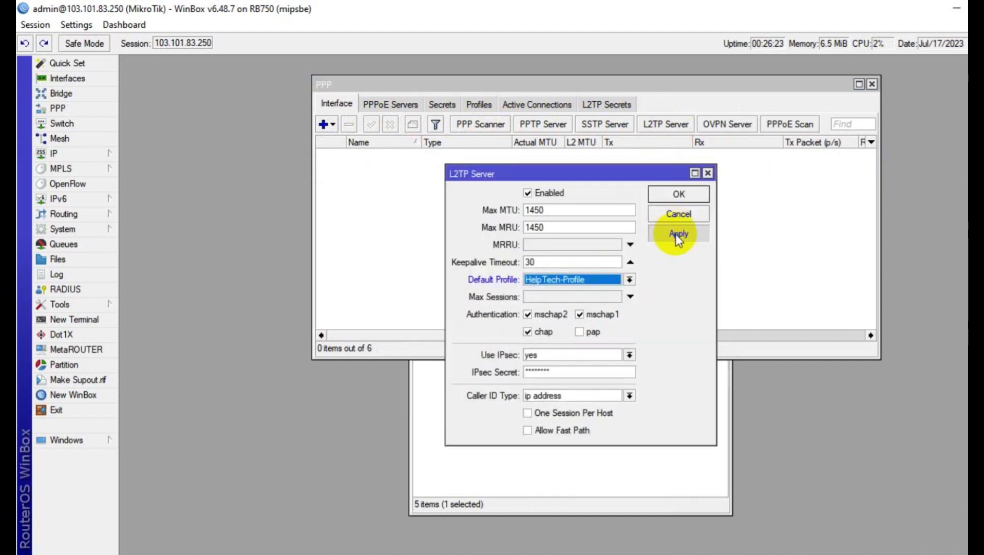
pyautogui.click(679, 232)
pyautogui.click(595, 393)
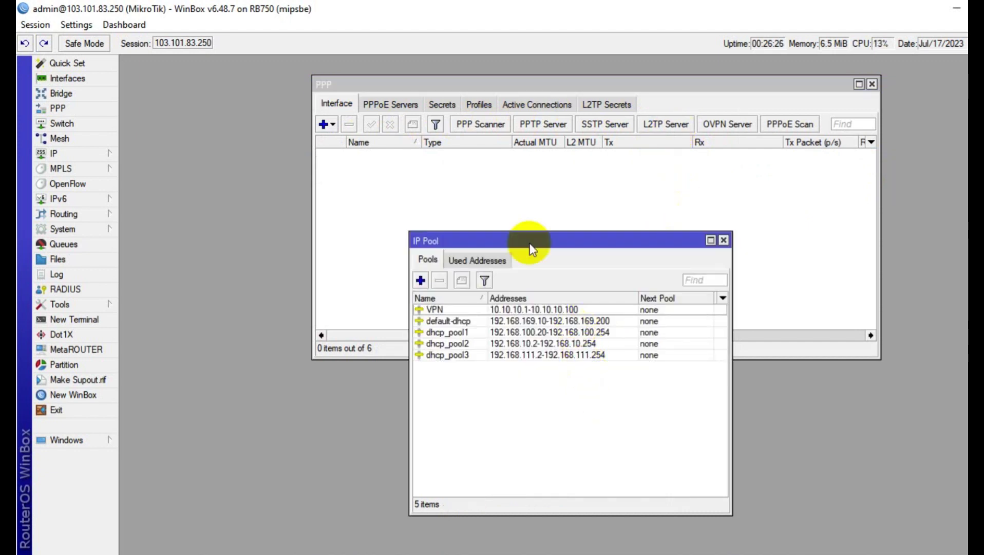
# Add a PPP secret with the user name and password, service l2tp and profile HelpTech-Profile
pyautogui.click(445, 105)
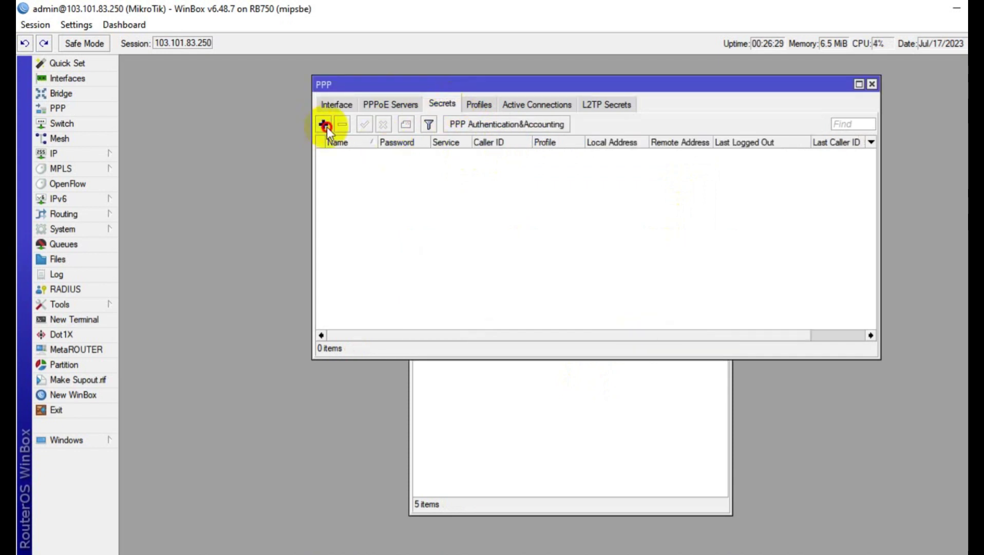
pyautogui.click(323, 125)
pyautogui.click(567, 175)
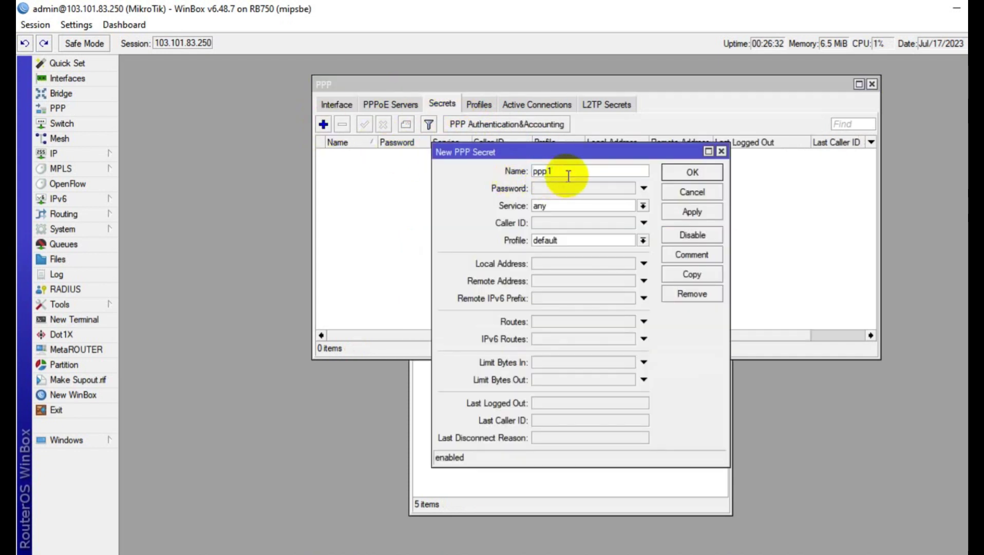
pyautogui.hotkey('ctrl', 'a')
pyautogui.write('helptech01')
pyautogui.click(571, 206)
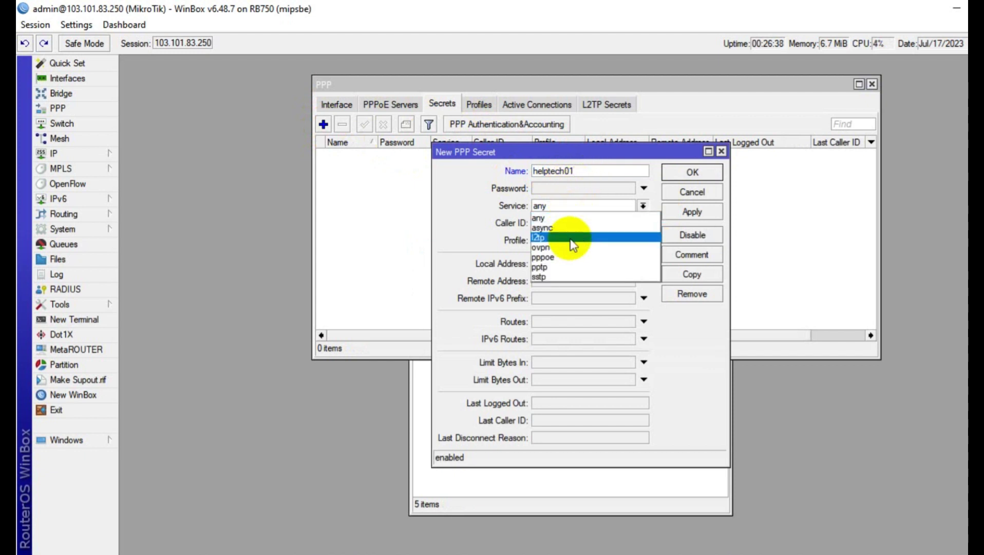
pyautogui.click(571, 239)
pyautogui.click(579, 190)
pyautogui.write('1')
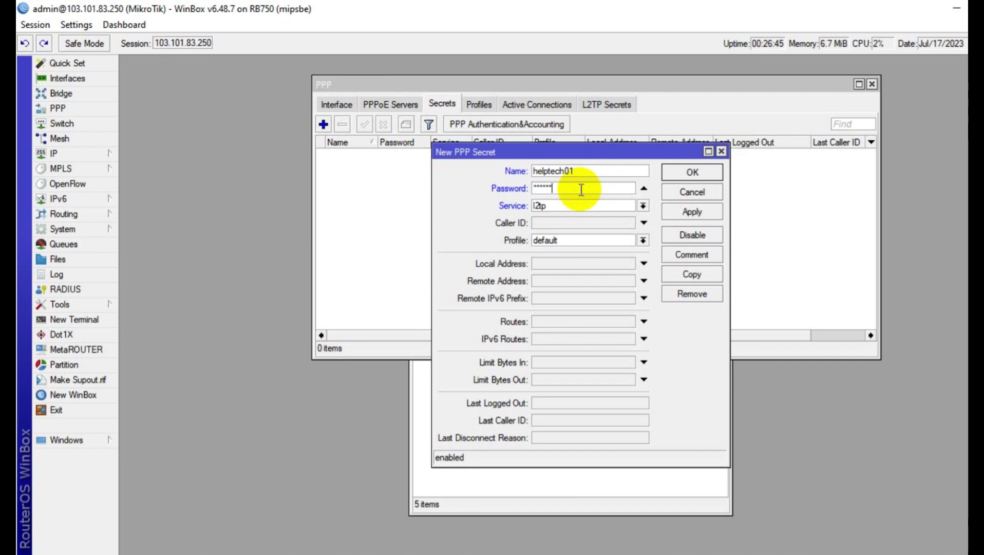
pyautogui.write('1')
pyautogui.click(571, 239)
pyautogui.click(564, 254)
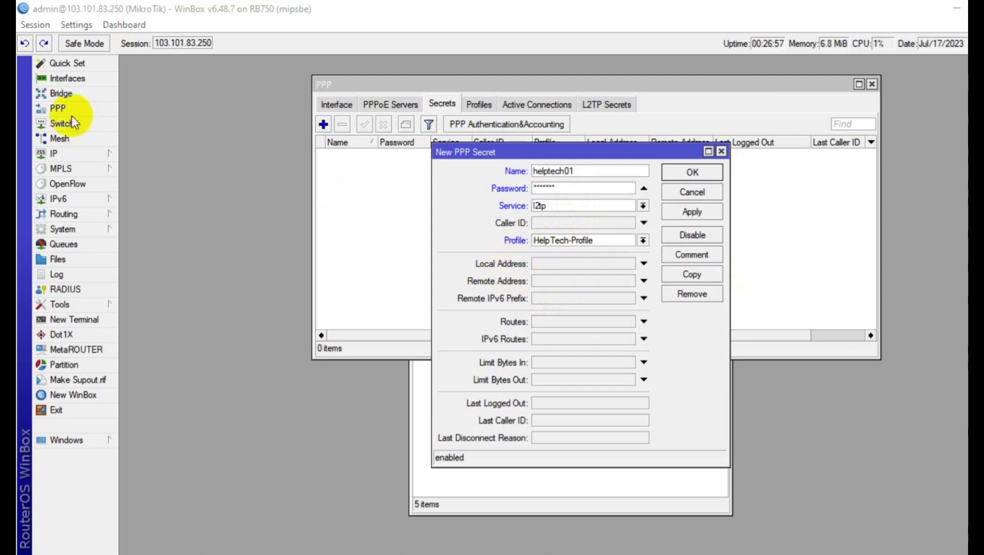
# After checking the 192.168.100.1/24 LAN address, set the secret's remote address to 192.168.100.2 and save
pyautogui.click(109, 154)
pyautogui.click(149, 183)
pyautogui.click(291, 338)
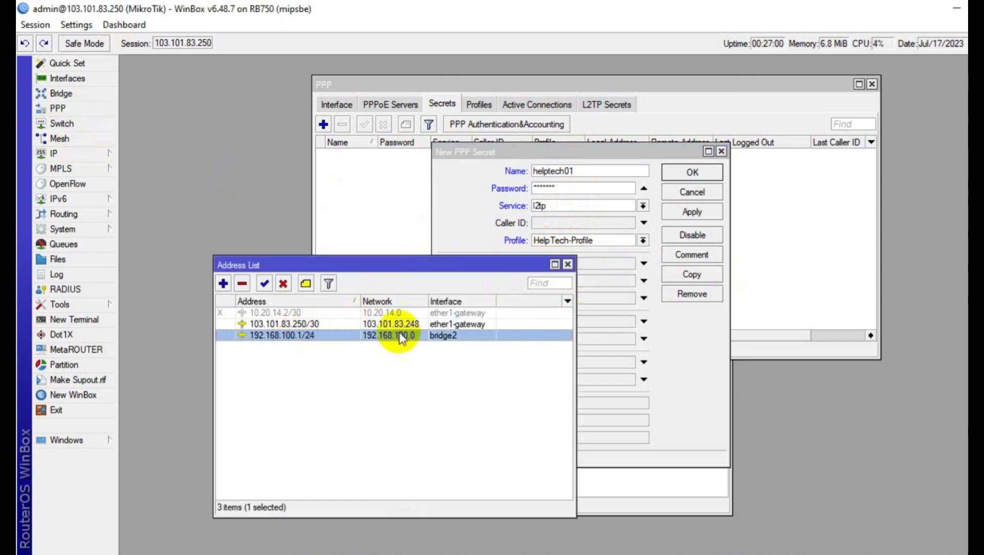
pyautogui.click(613, 263)
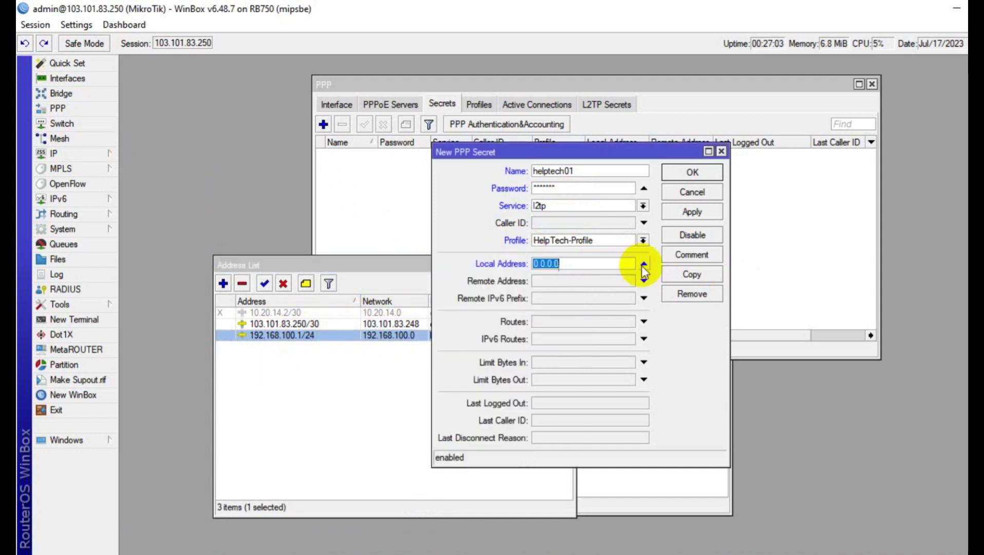
pyautogui.click(643, 264)
pyautogui.click(603, 281)
pyautogui.write('192.16')
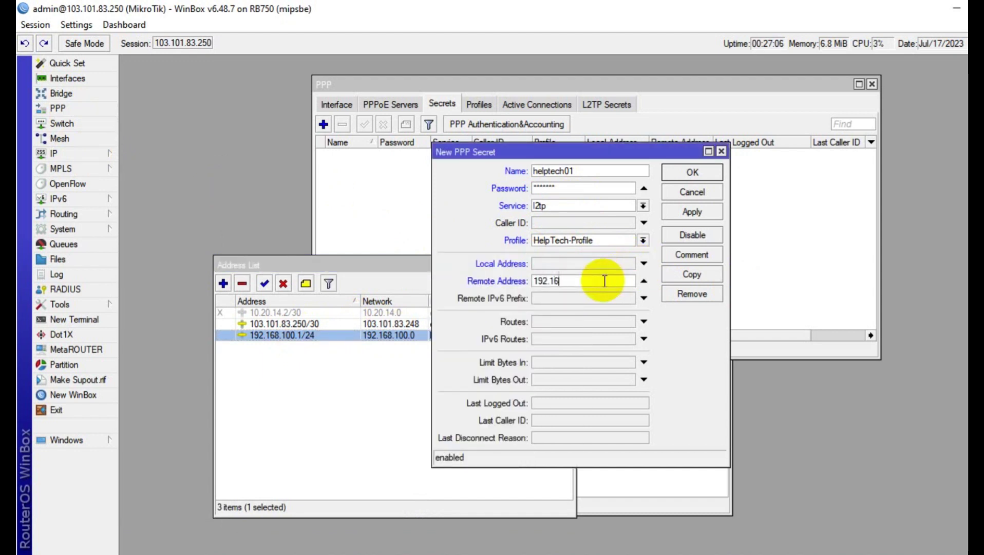
pyautogui.write('8.100.2')
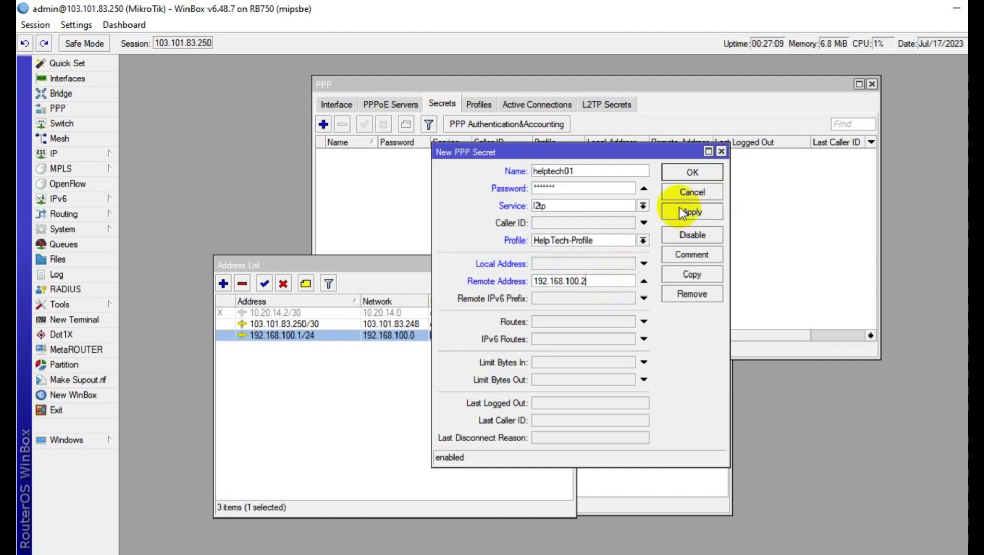
pyautogui.click(682, 212)
pyautogui.click(692, 192)
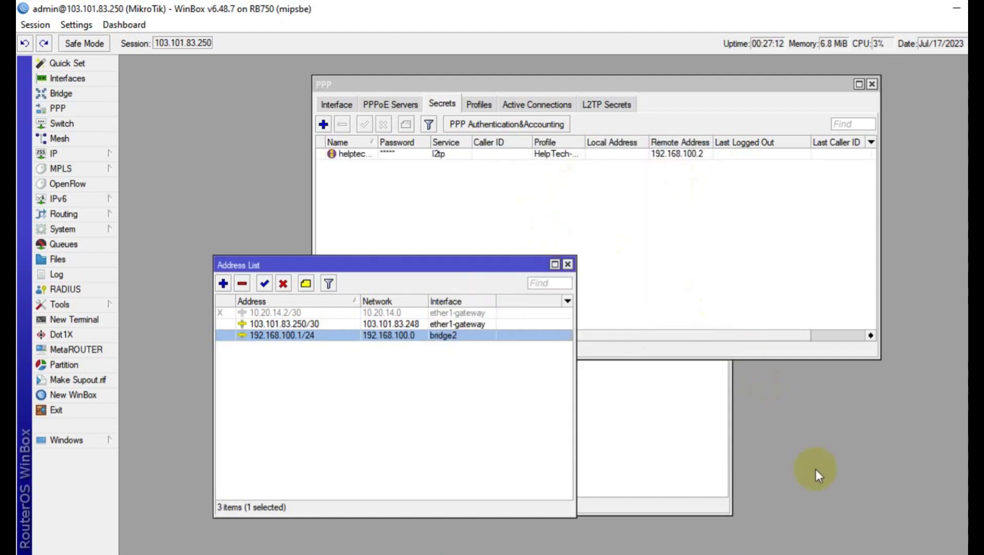
# Go to Network & Internet > VPN and begin a new VPN connection
pyautogui.rightClick(917, 554)
pyautogui.click(902, 547)
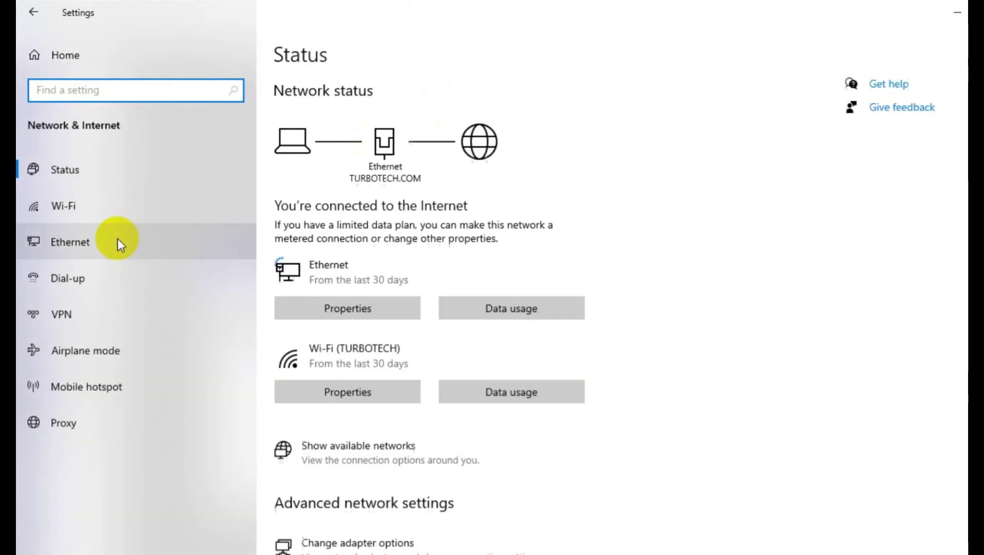
pyautogui.click(66, 307)
pyautogui.click(289, 106)
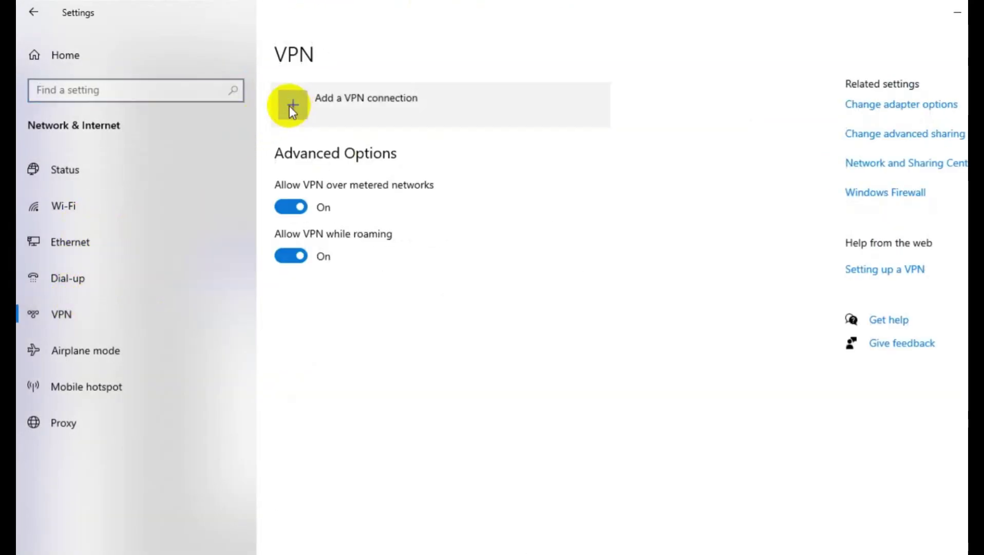
pyautogui.click(378, 96)
# Choose Windows (built-in), name the VPN HelpTech, and set server 103.101.83.250
pyautogui.click(376, 100)
pyautogui.click(380, 154)
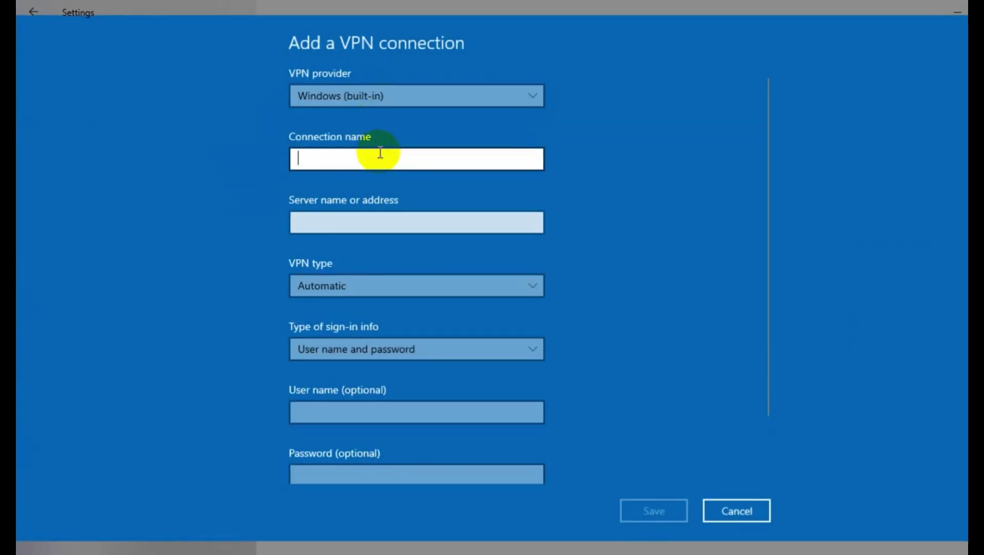
pyautogui.write('HelpTech')
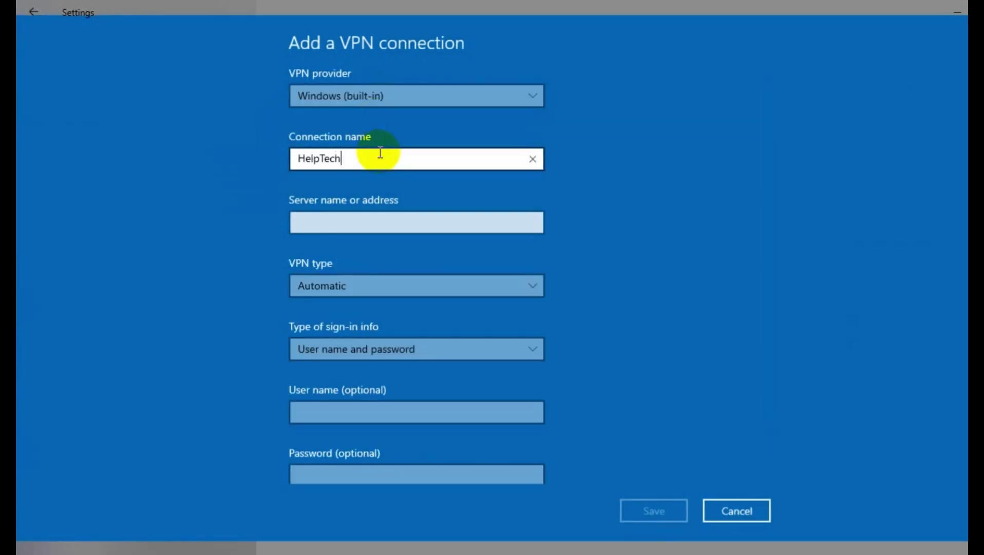
pyautogui.click(372, 220)
pyautogui.write('103')
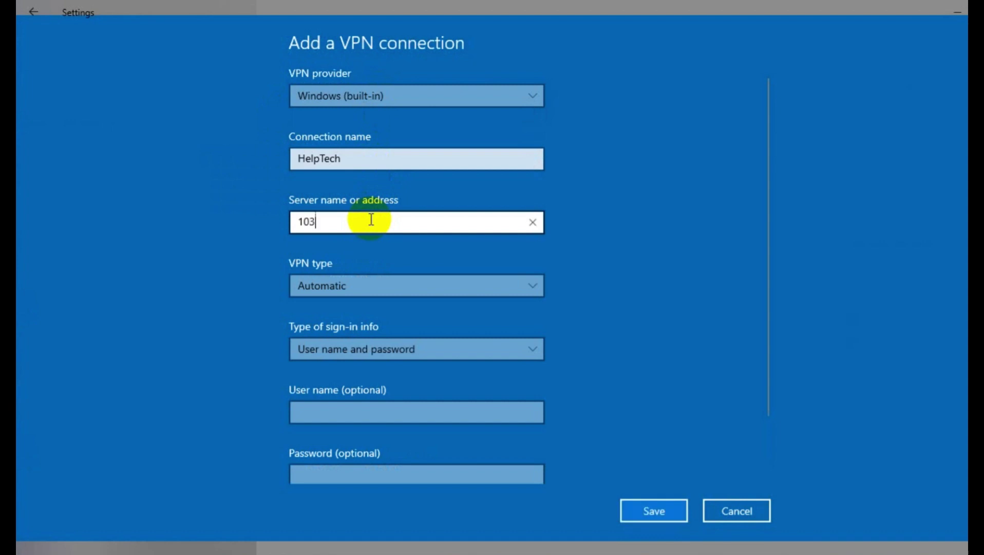
pyautogui.write('.101.83.1')
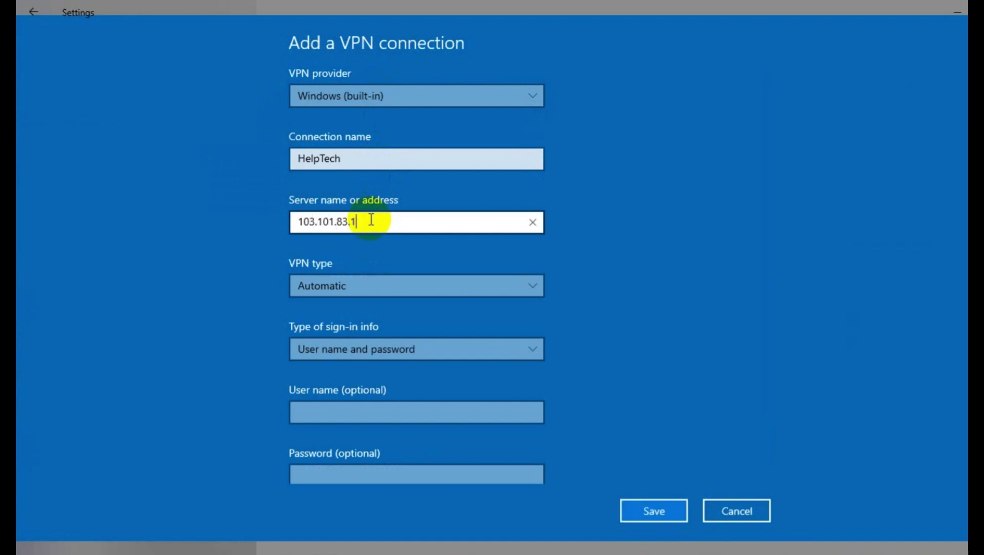
pyautogui.press('BackSpace')
pyautogui.write('250')
# Set type L2TP/IPsec with pre-shared key and enter the key, user name and password
pyautogui.click(389, 294)
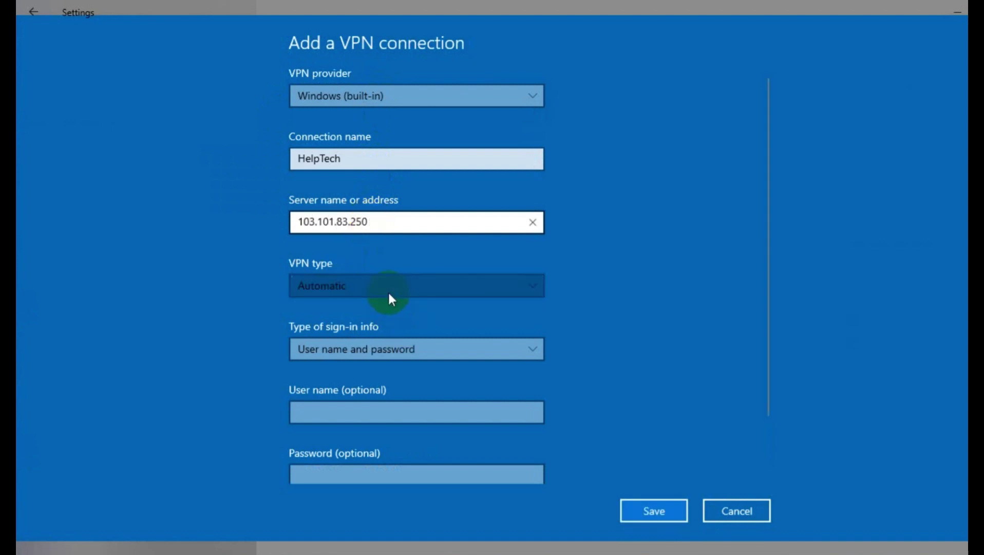
pyautogui.click(373, 355)
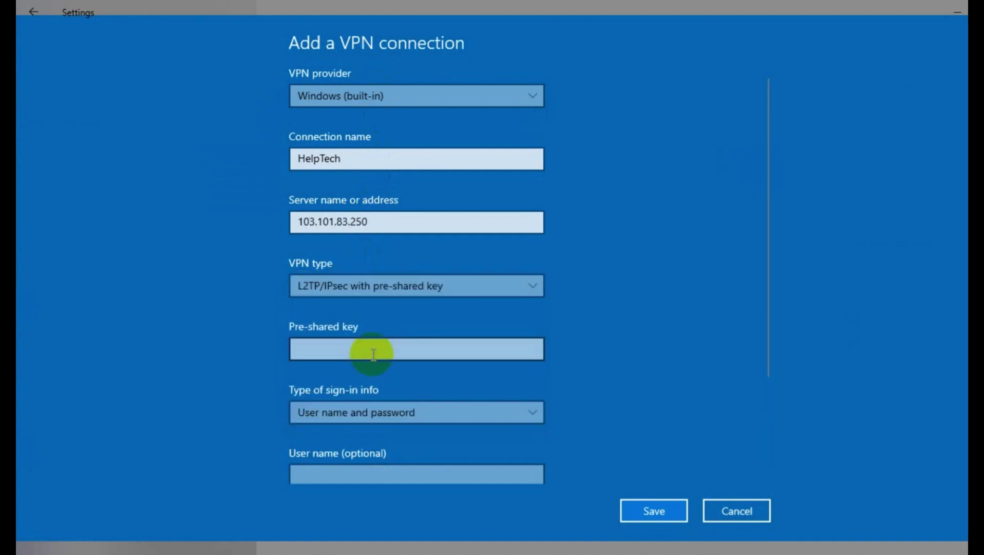
pyautogui.click(374, 354)
pyautogui.write('********')
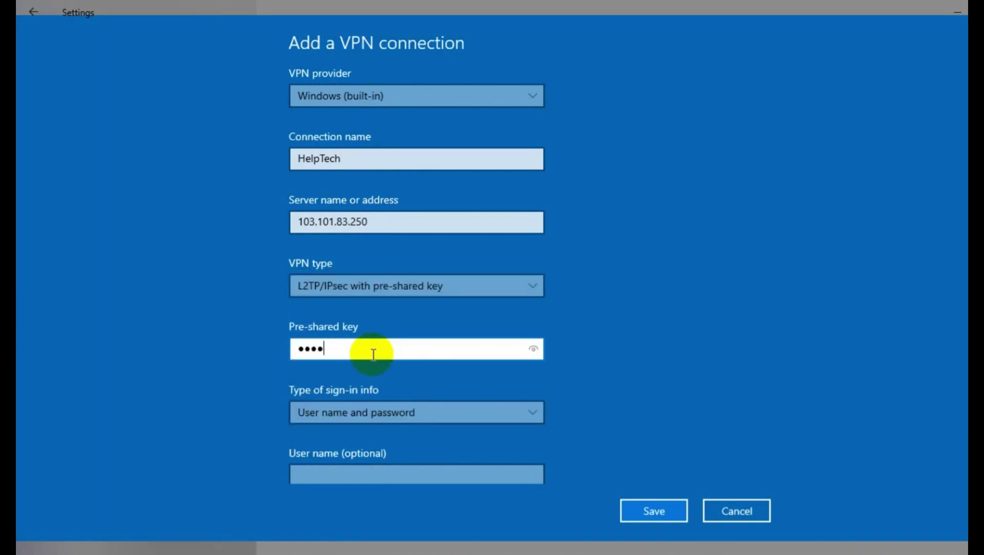
pyautogui.scroll(-2, 378, 411)
pyautogui.click(381, 413)
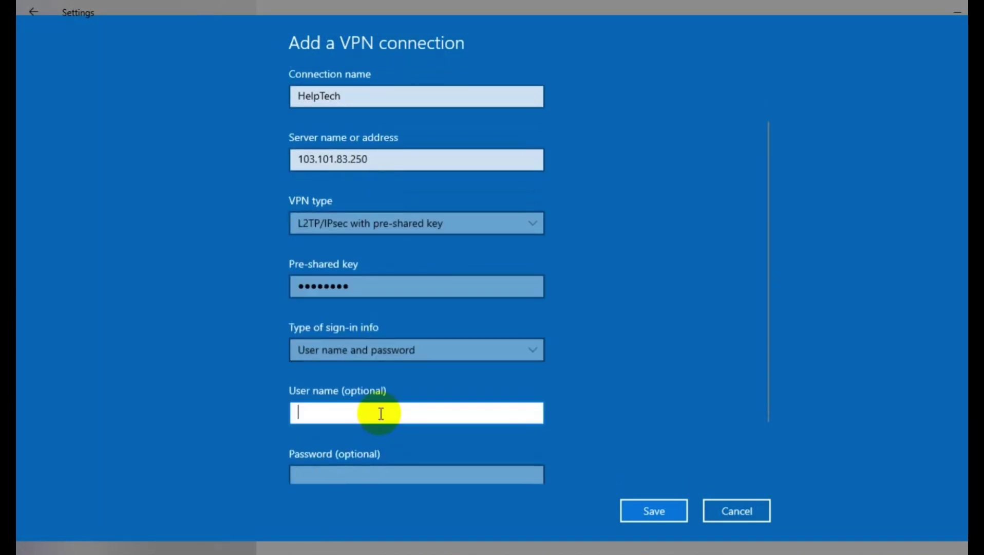
pyautogui.write('hep')
pyautogui.press('BackSpace')
pyautogui.write('l')
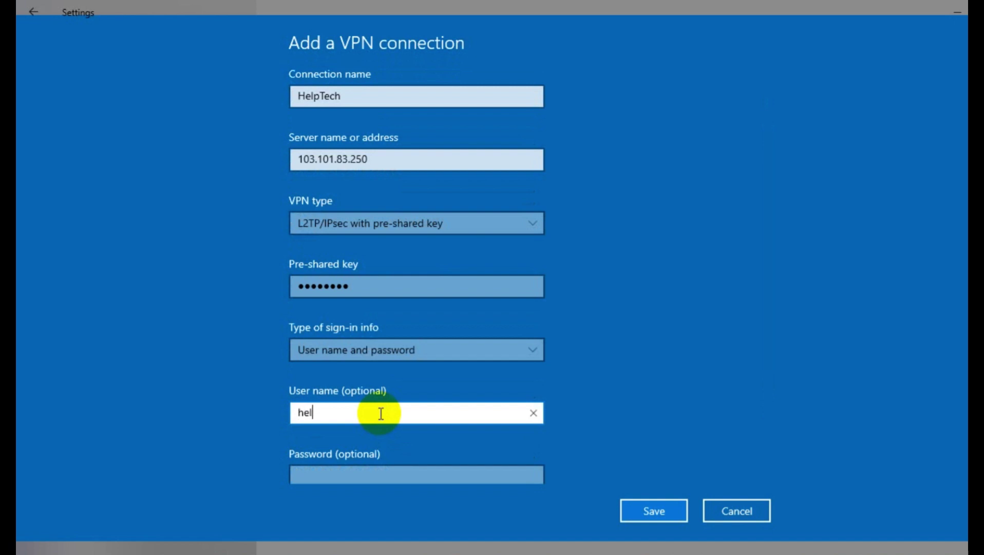
pyautogui.write('ptech01')
pyautogui.press('Tab')
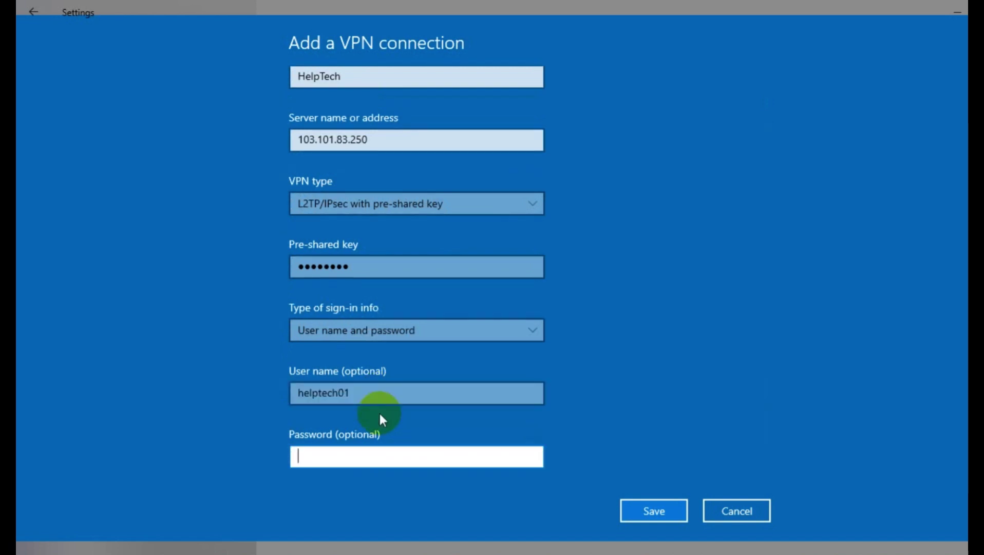
pyautogui.write('********')
# Save the HelpTech VPN and connect to it
pyautogui.scroll(-1, 407, 406)
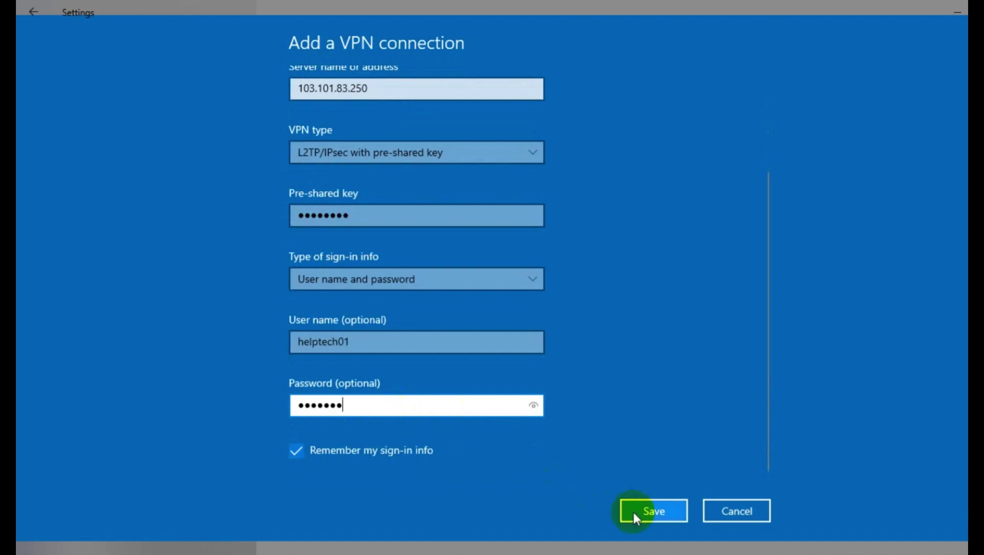
pyautogui.click(634, 511)
pyautogui.click(353, 156)
pyautogui.click(411, 207)
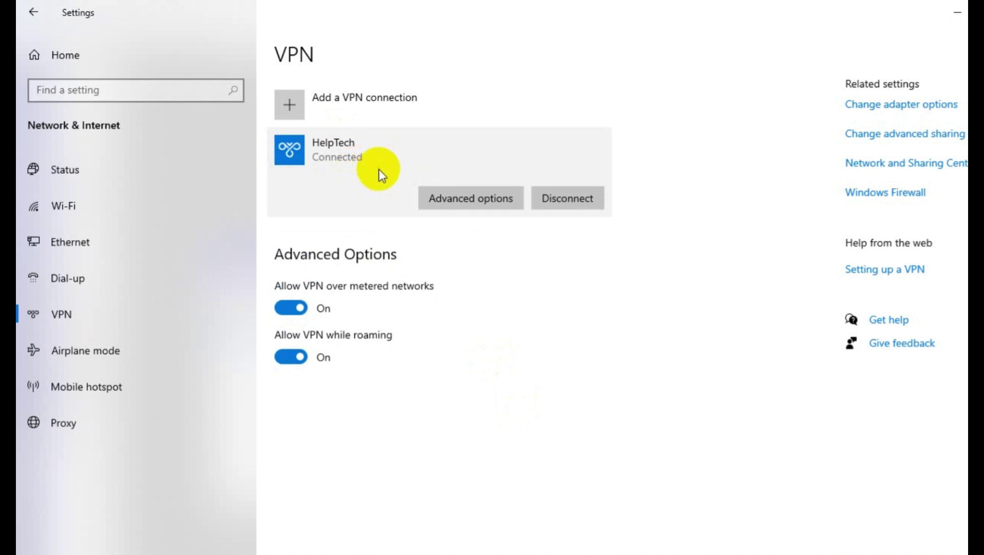
# Run a continuous ping to 192.168.100.1 (ping 192.168.100.1 -t) from the Run box
pyautogui.press('super+r')
pyautogui.write('ping')
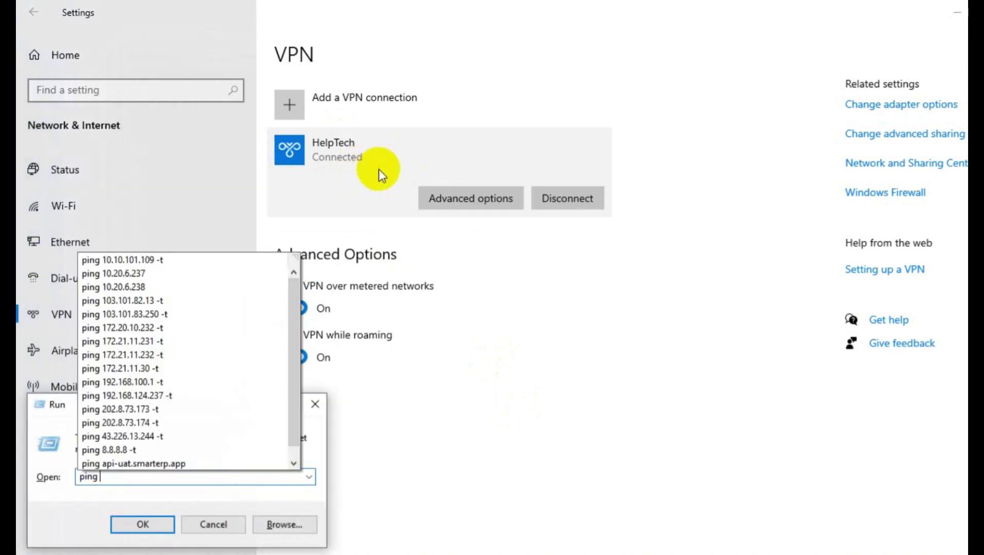
pyautogui.press('BackSpace')
pyautogui.press('BackSpace')
pyautogui.press('BackSpace')
pyautogui.press('BackSpace')
pyautogui.write('cmd')
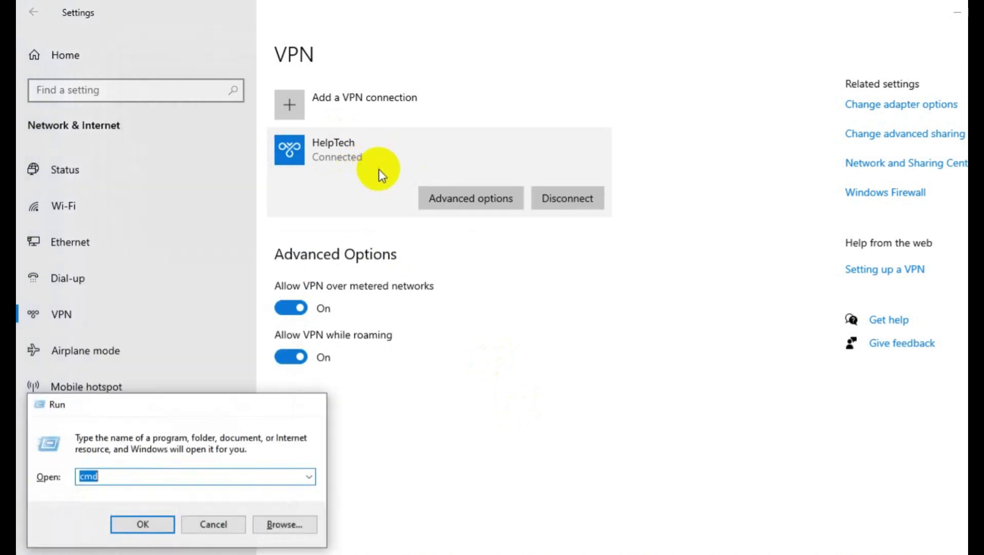
pyautogui.press('Return')
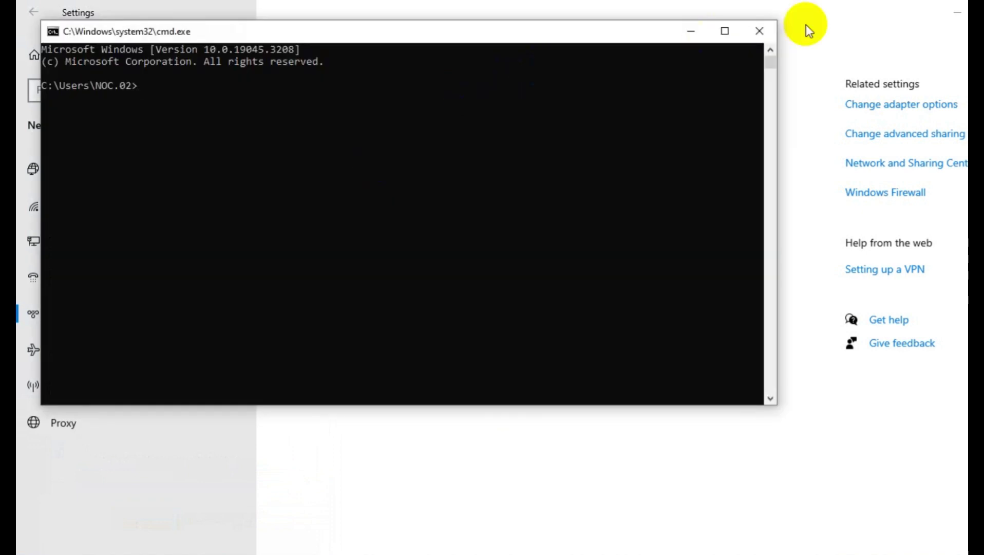
pyautogui.click(774, 29)
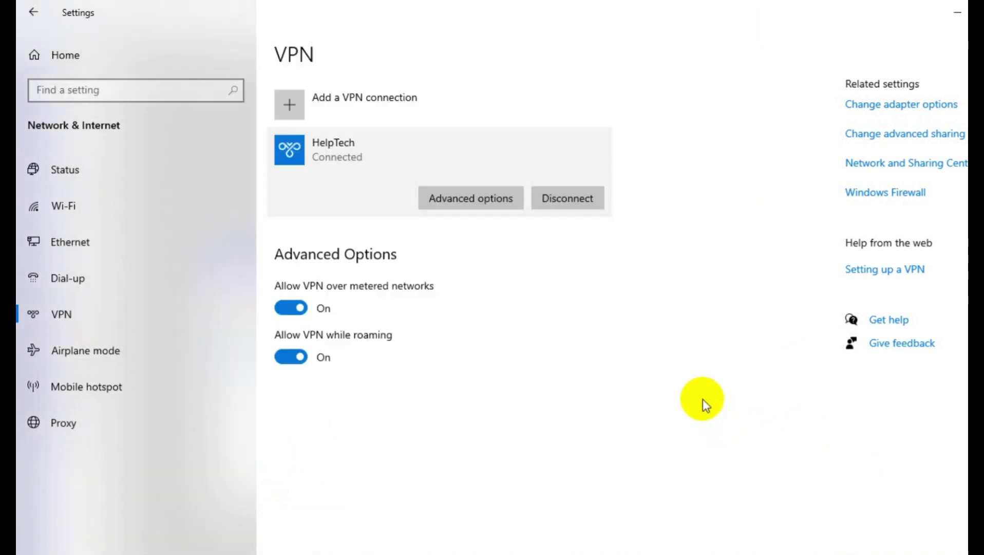
pyautogui.press('super+r')
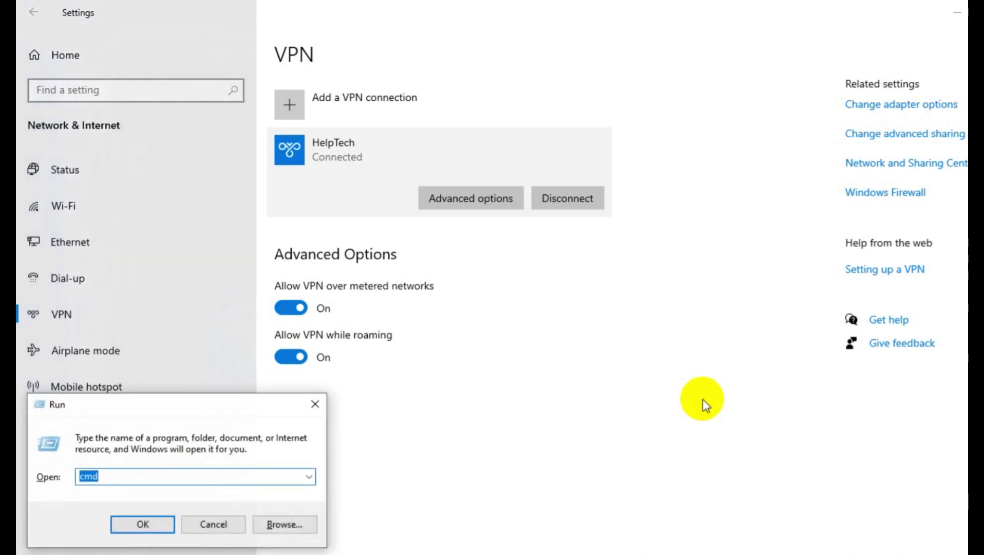
pyautogui.write('ping 192')
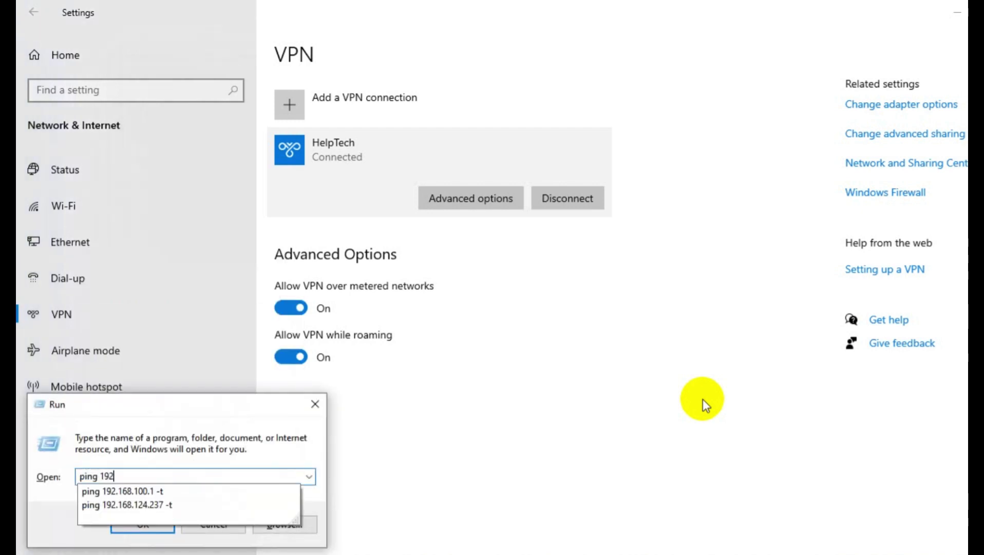
pyautogui.write('.168')
pyautogui.press('Down')
pyautogui.press('Return')
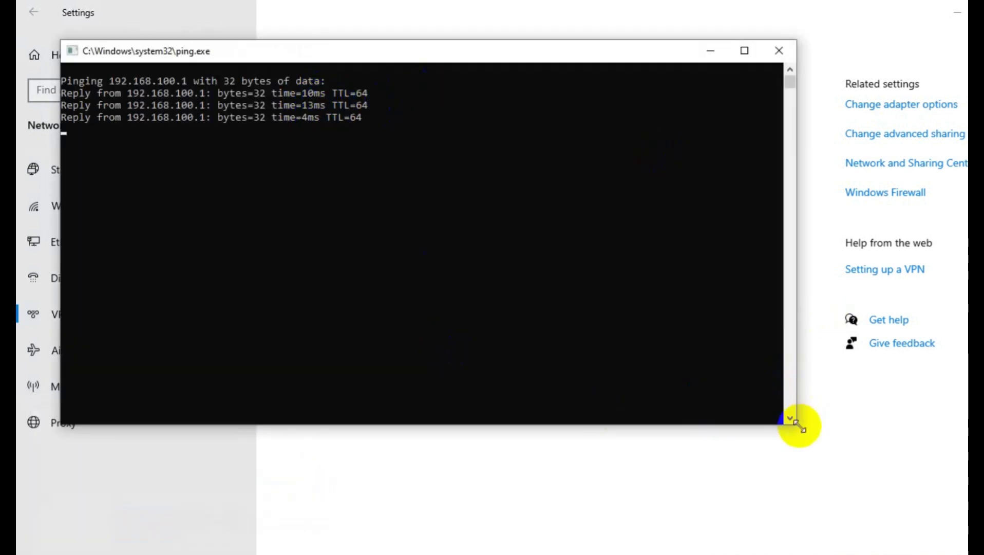
# Disconnect the HelpTech VPN while keeping the ping window visible
pyautogui.moveTo(798, 424); pyautogui.dragTo(534, 263)
pyautogui.moveTo(345, 72); pyautogui.dragTo(337, 343)
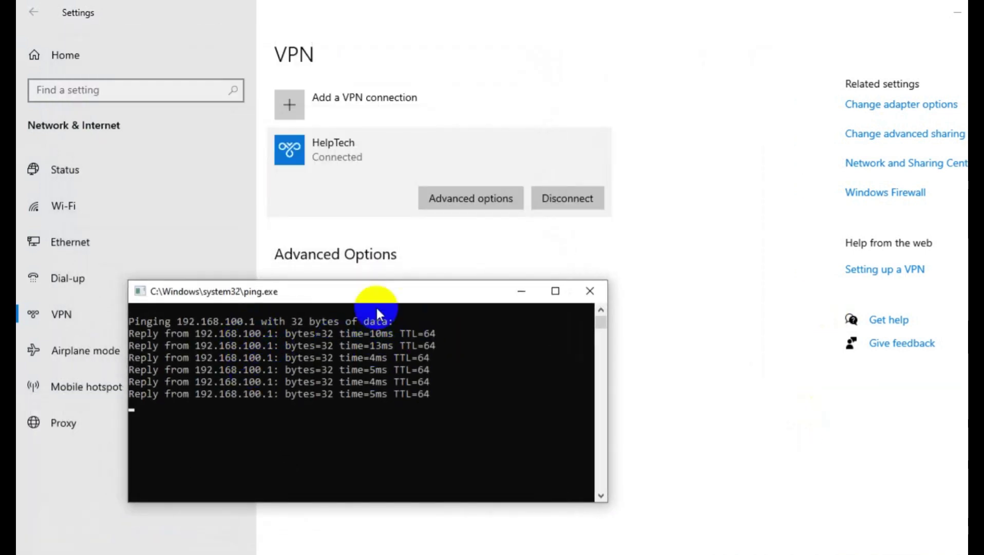
pyautogui.click(550, 198)
pyautogui.hotkey('alt', 'Tab')
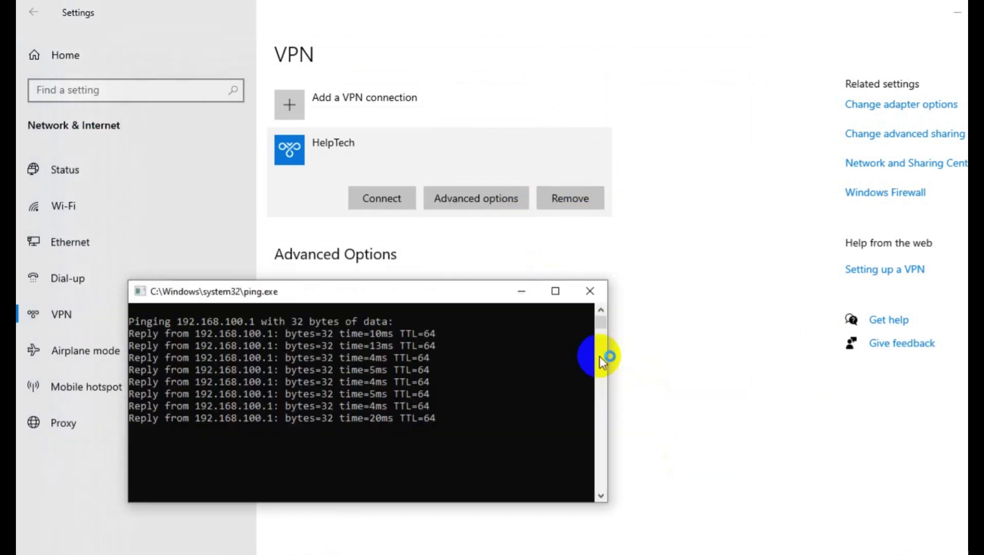
pyautogui.moveTo(433, 296); pyautogui.dragTo(453, 266)
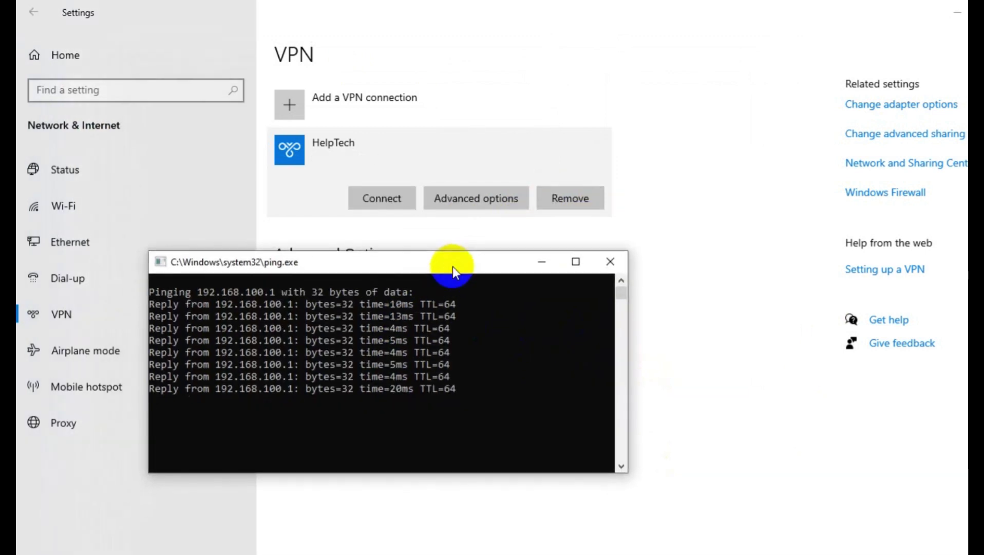